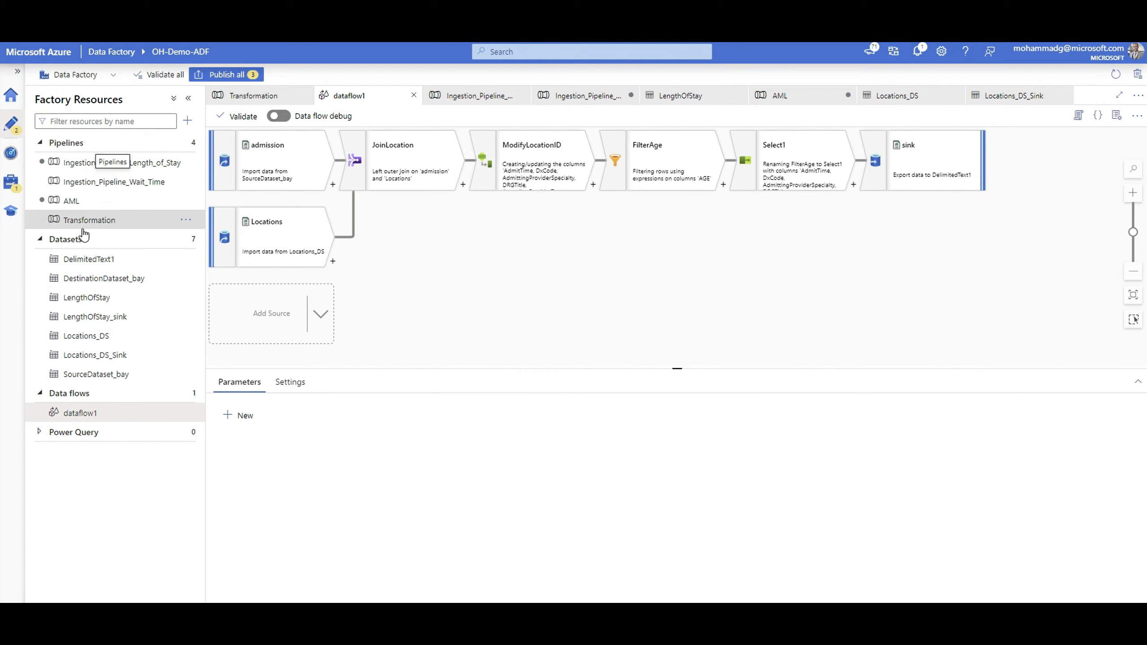
Browse the full catalogue of data store connectors for a new dataset, then close it without creating one.
click(185, 239)
click(217, 257)
scroll(902, 344, down, 5)
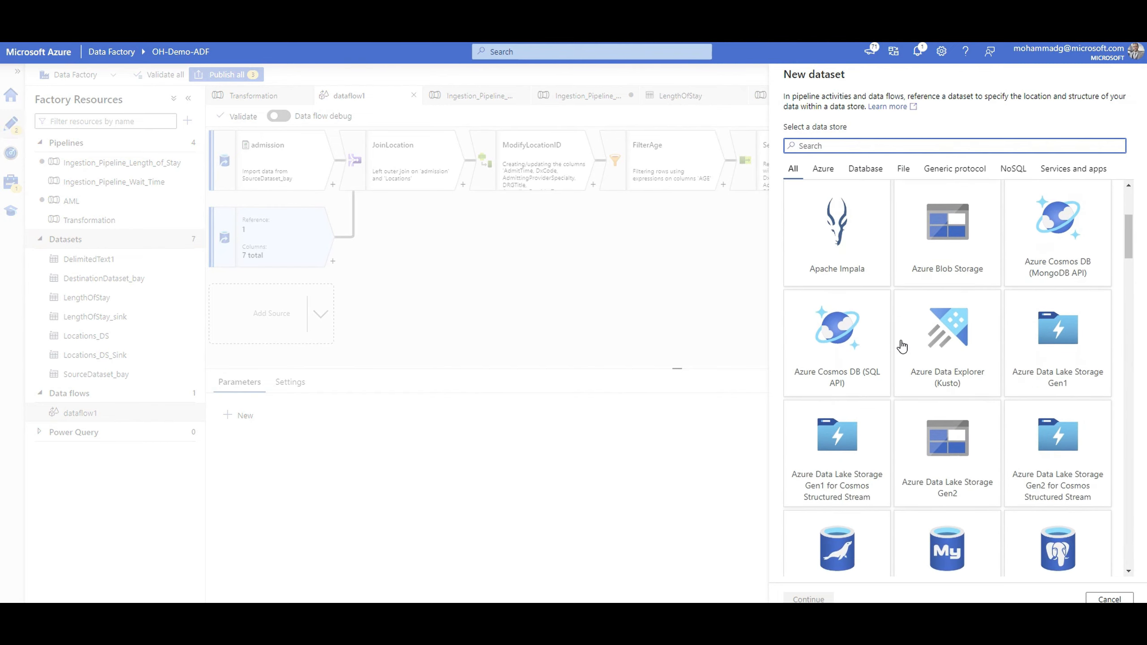
scroll(902, 346, down, 8)
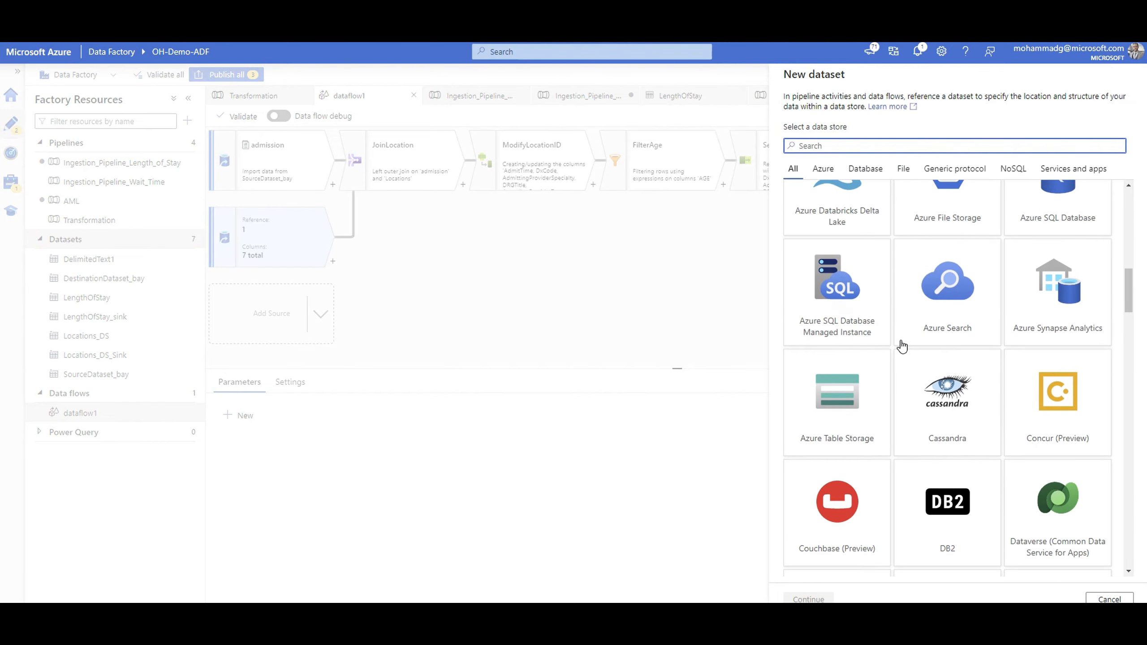
scroll(902, 346, down, 8)
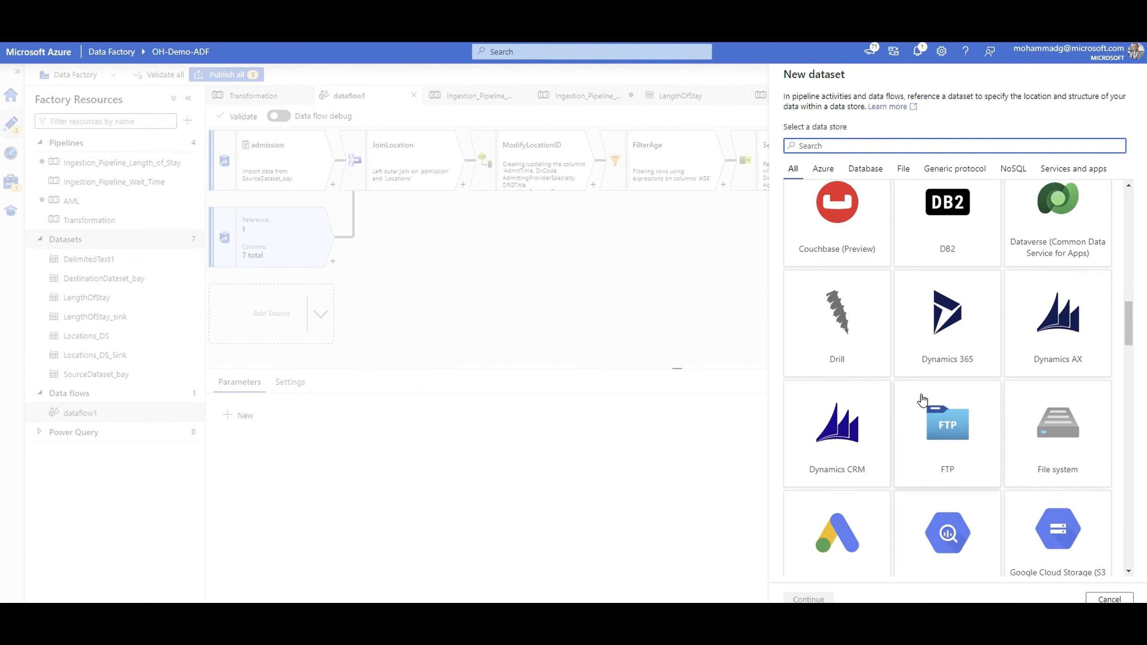
scroll(876, 445, down, 4)
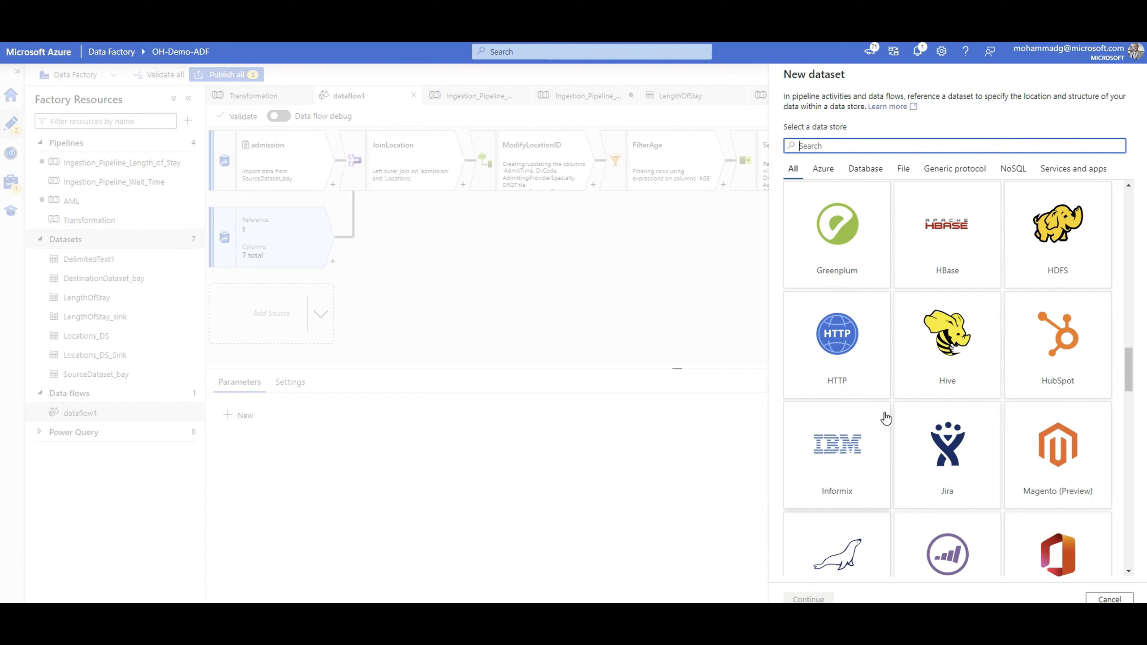
scroll(878, 420, down, 6)
scroll(881, 425, down, 6)
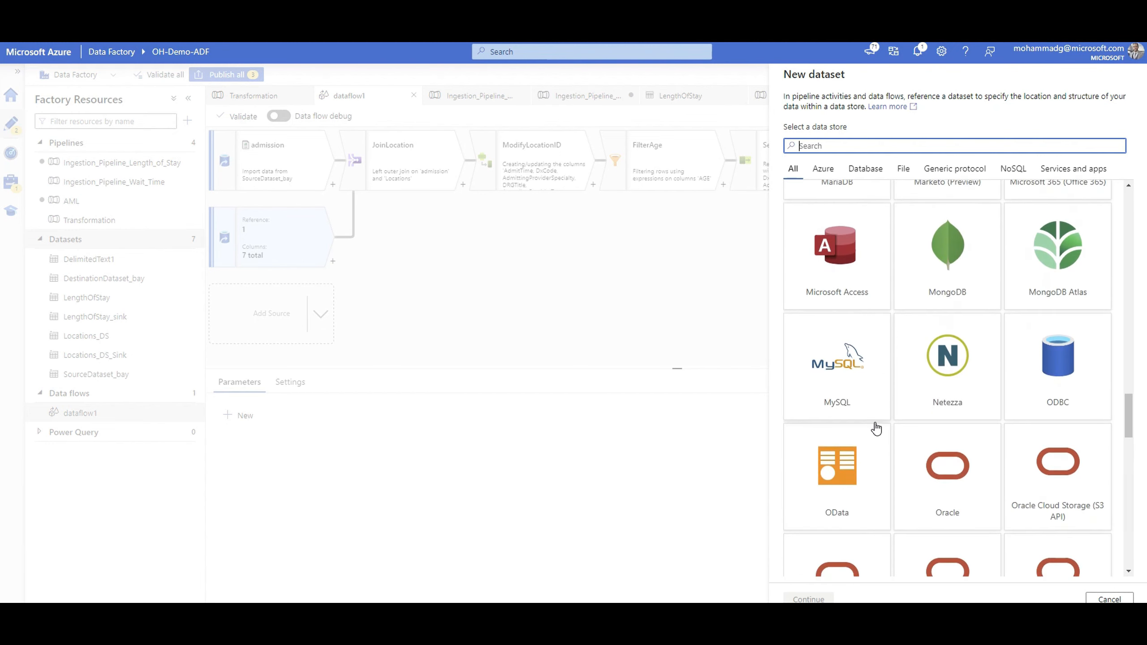
scroll(871, 452, down, 8)
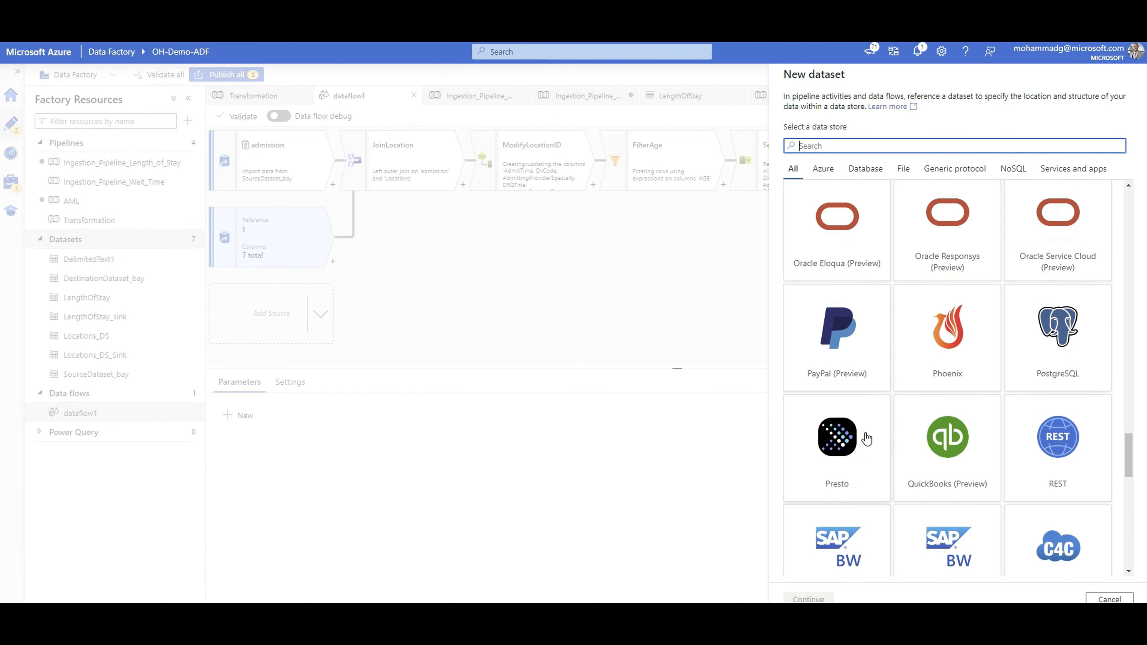
scroll(880, 478, down, 8)
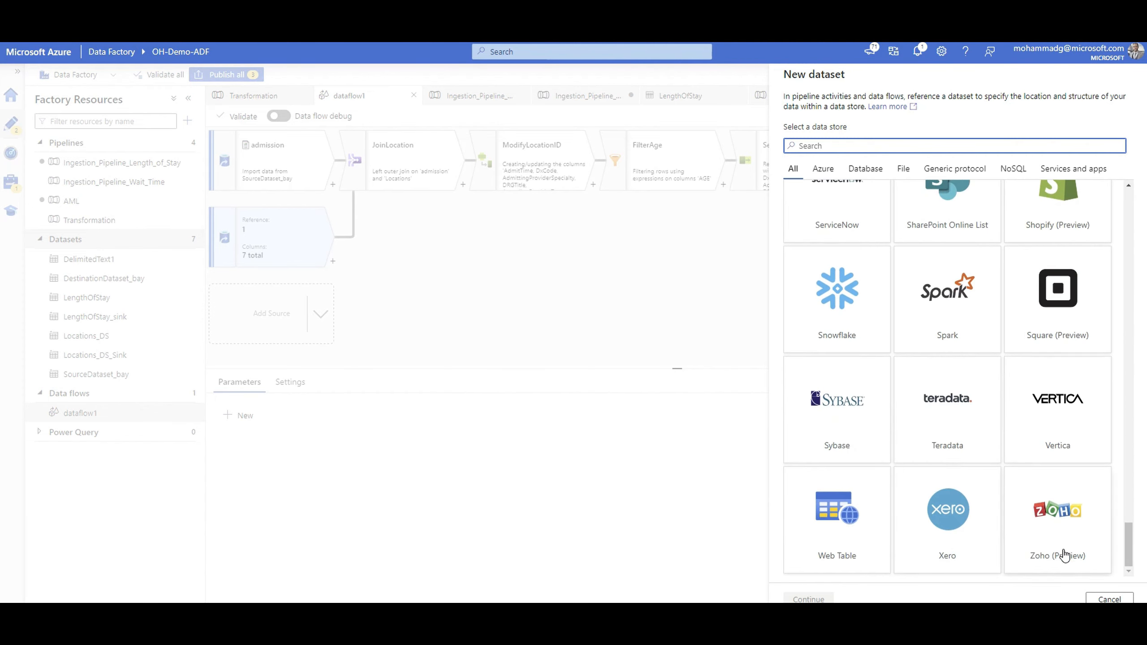
click(1116, 599)
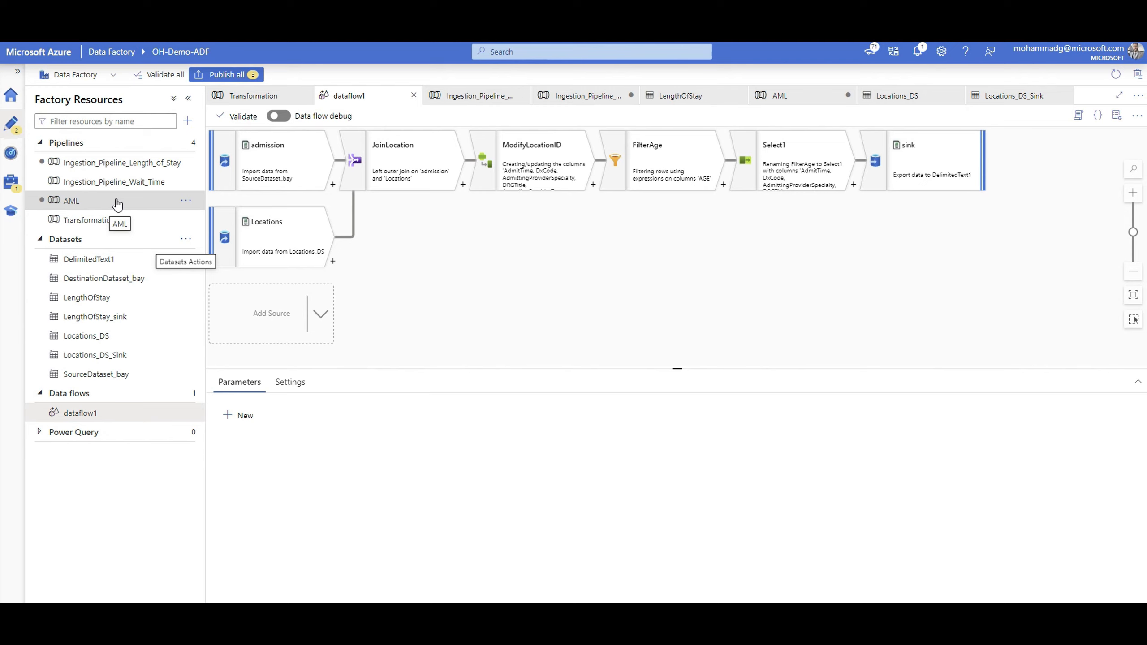
Delete the unconnected Copy data1 activity from the AML pipeline.
click(117, 203)
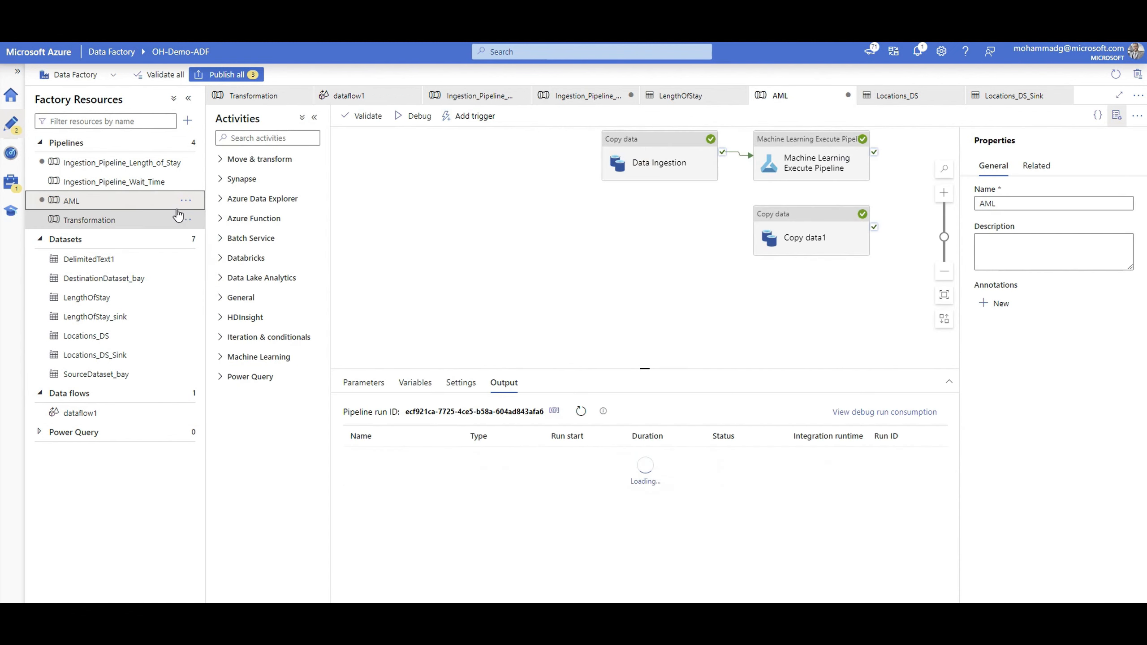
click(812, 227)
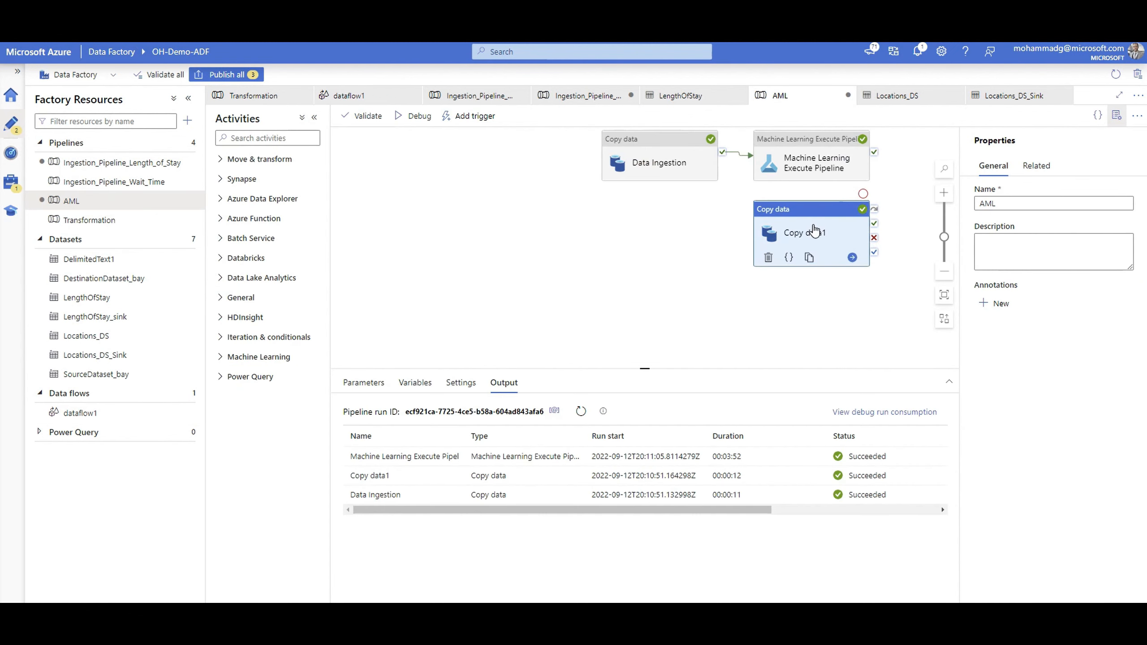
key(Delete)
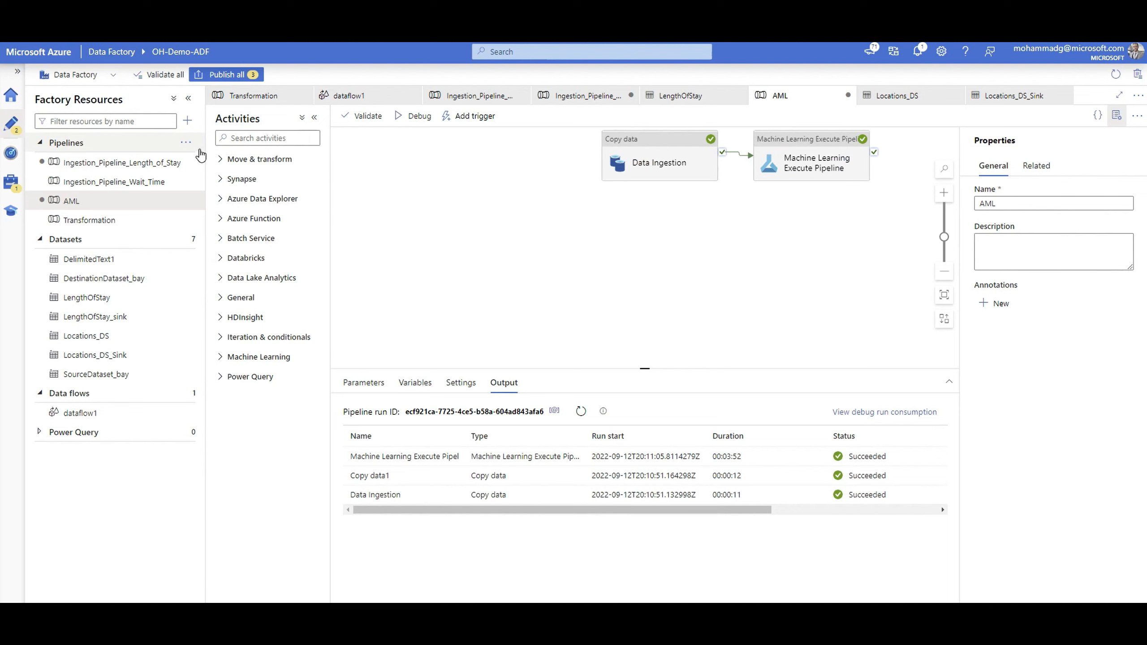
Create a new blank pipeline and place a Copy data activity on its canvas.
click(186, 143)
click(224, 168)
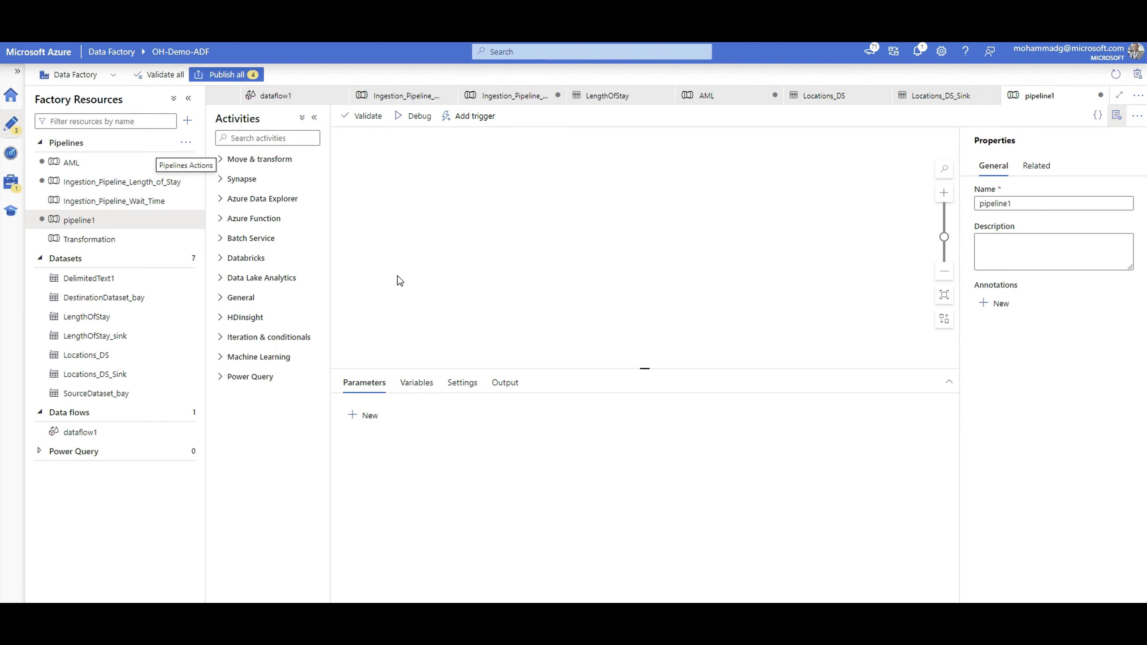
click(274, 159)
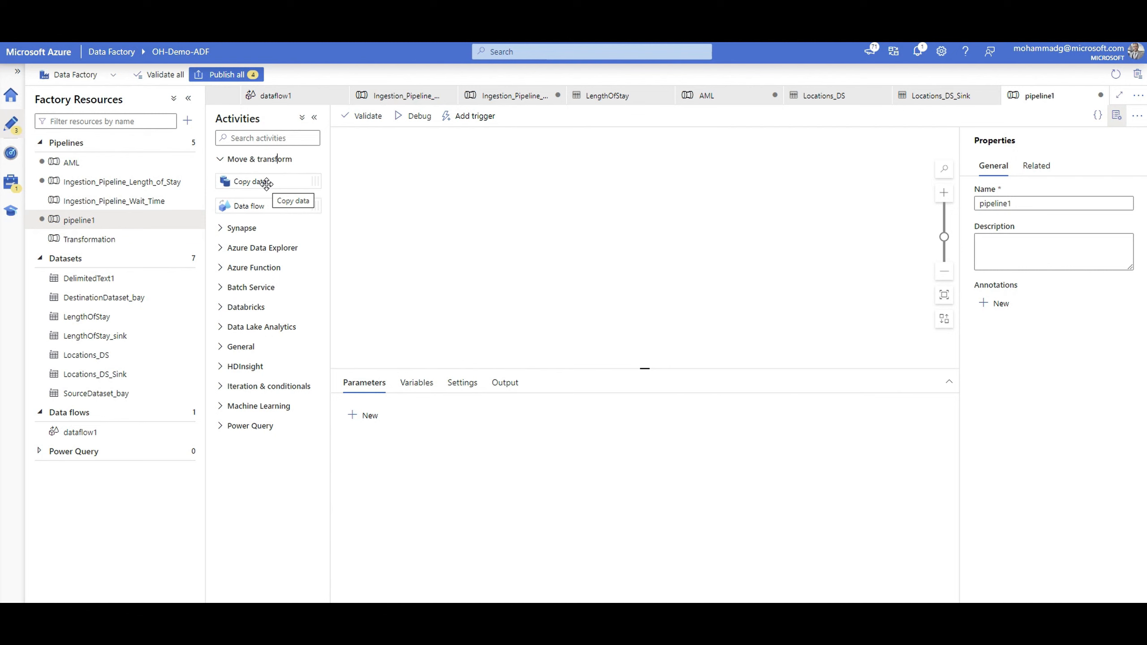
drag(266, 183, 436, 232)
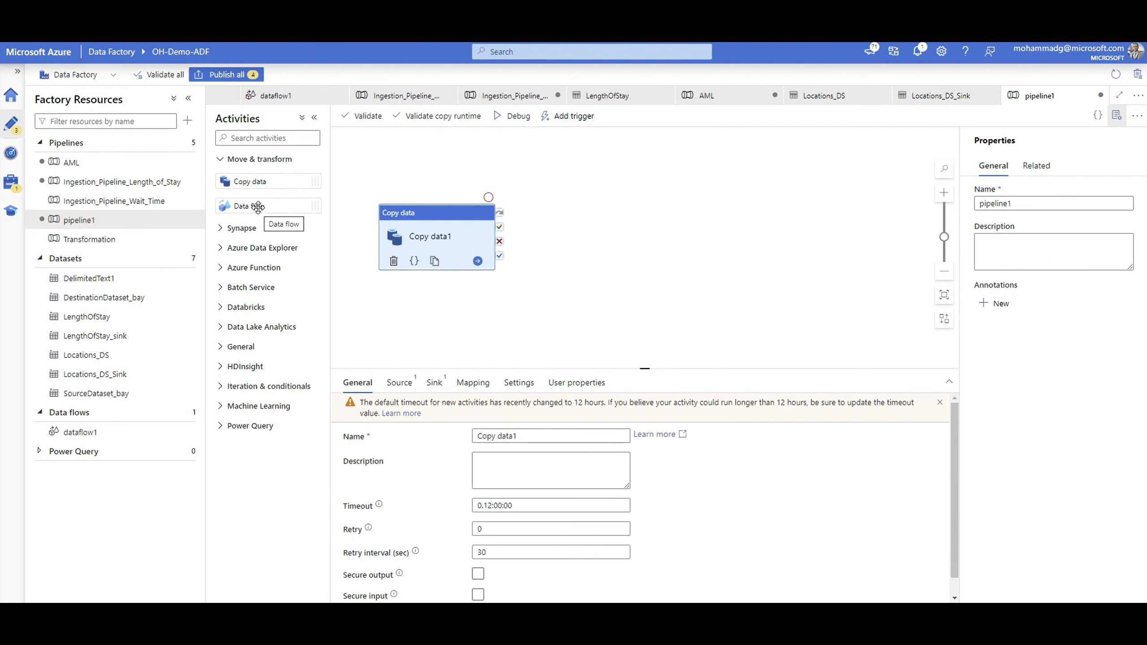
Add a Synapse Notebook activity beside the Copy data activity and link it to run when the copy succeeds.
click(242, 228)
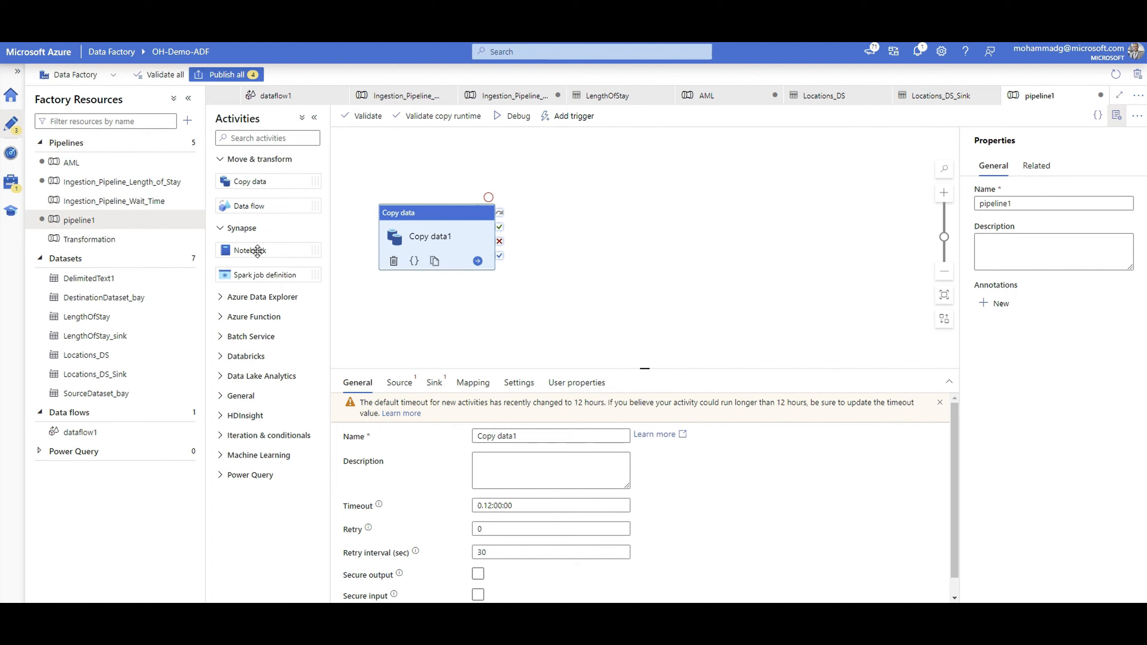
drag(256, 249, 617, 259)
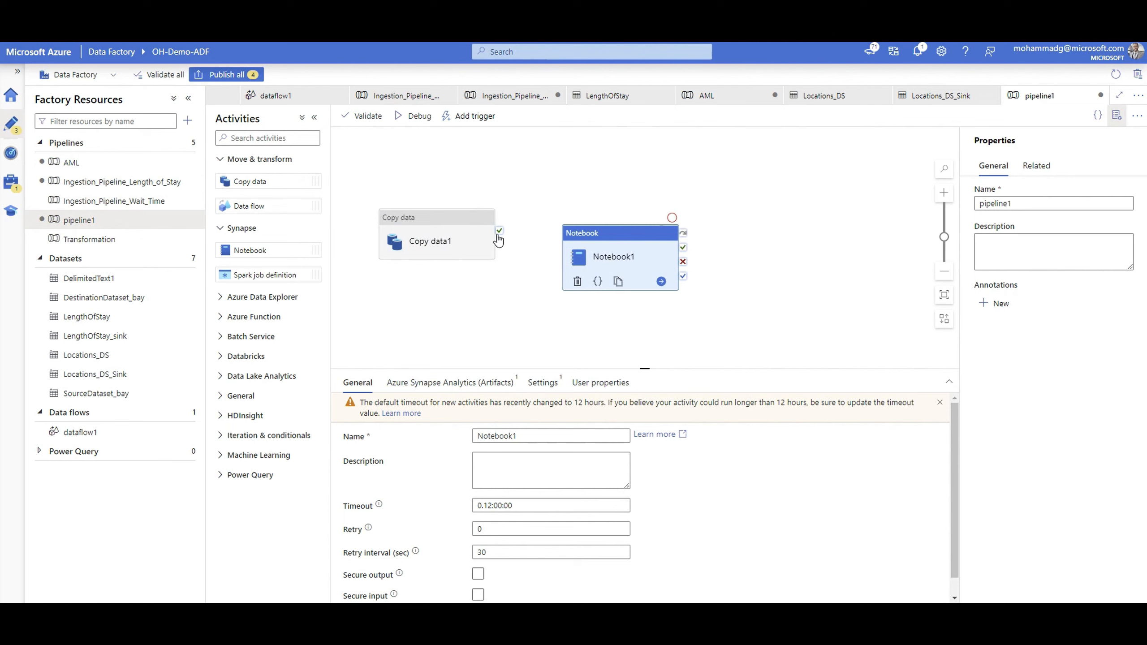
drag(498, 231, 587, 273)
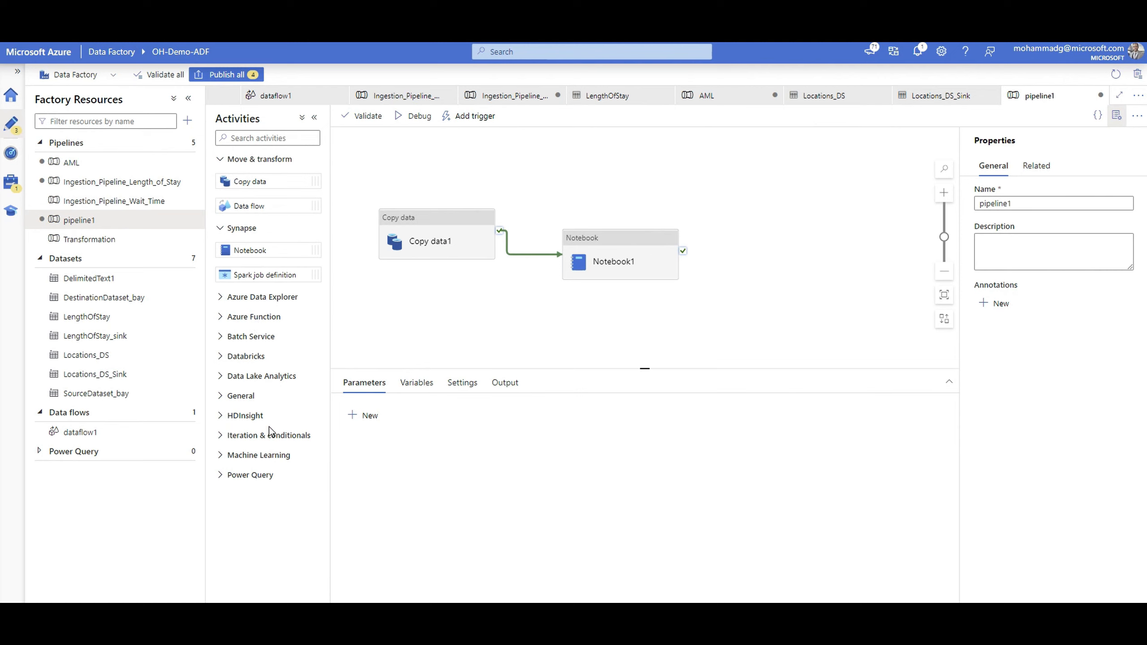
Try to add a Machine Learning Execute Pipeline activity near the notebook in the new pipeline.
click(271, 457)
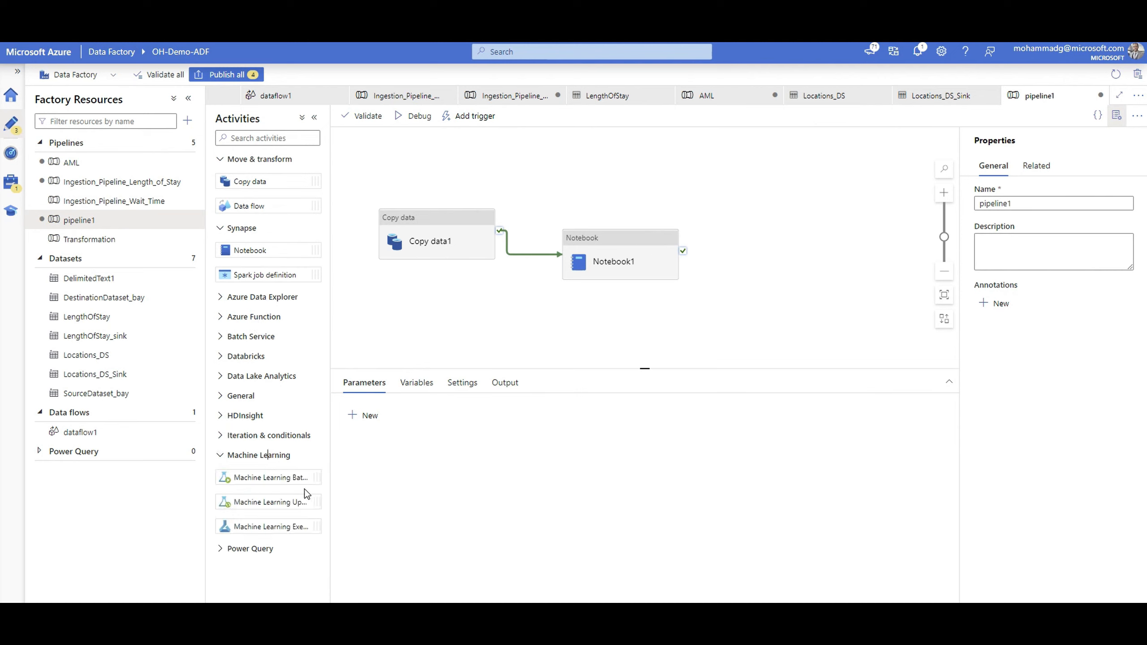
drag(271, 528, 690, 318)
drag(267, 526, 758, 274)
scroll(813, 339, down, 2)
scroll(734, 310, up, 2)
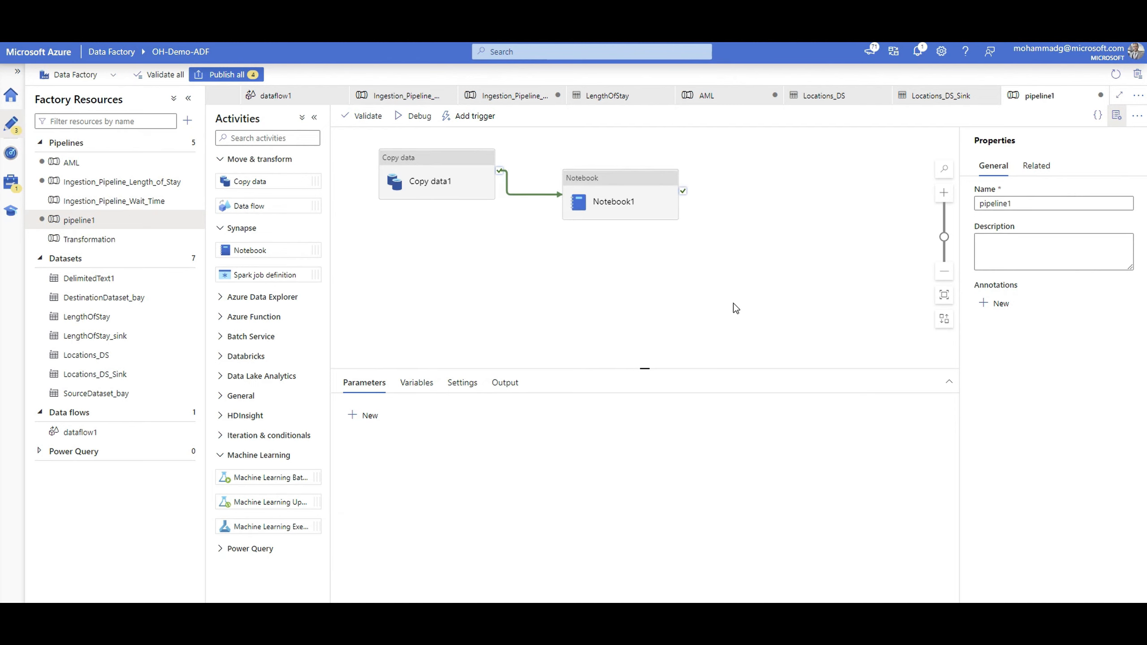
drag(775, 218, 821, 233)
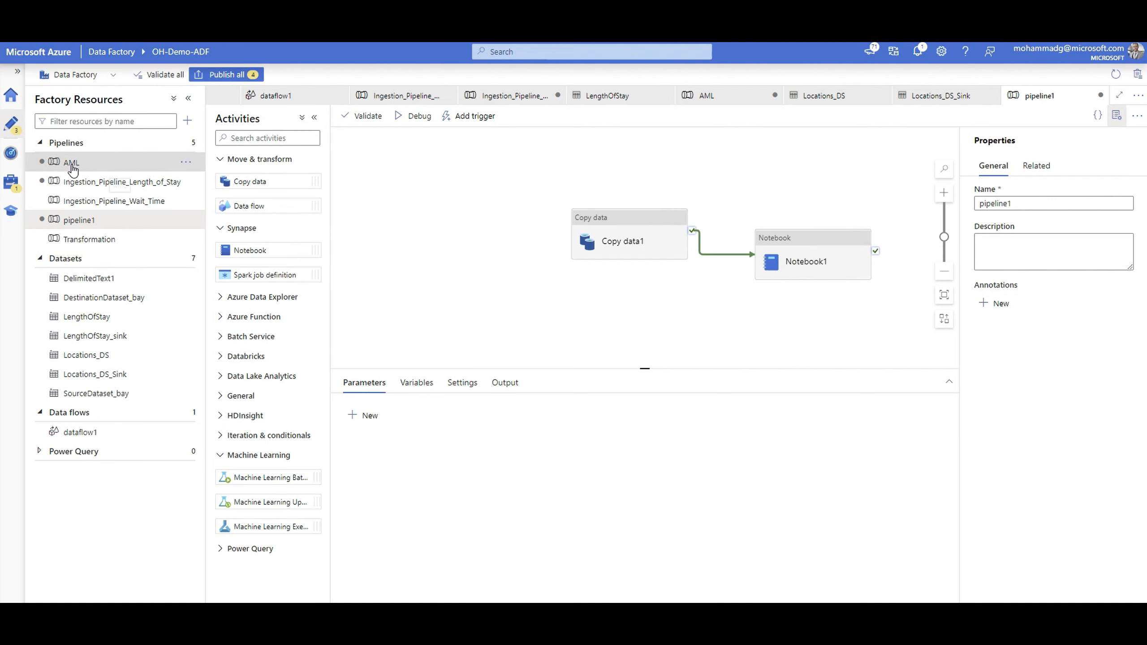
double_click(1038, 202)
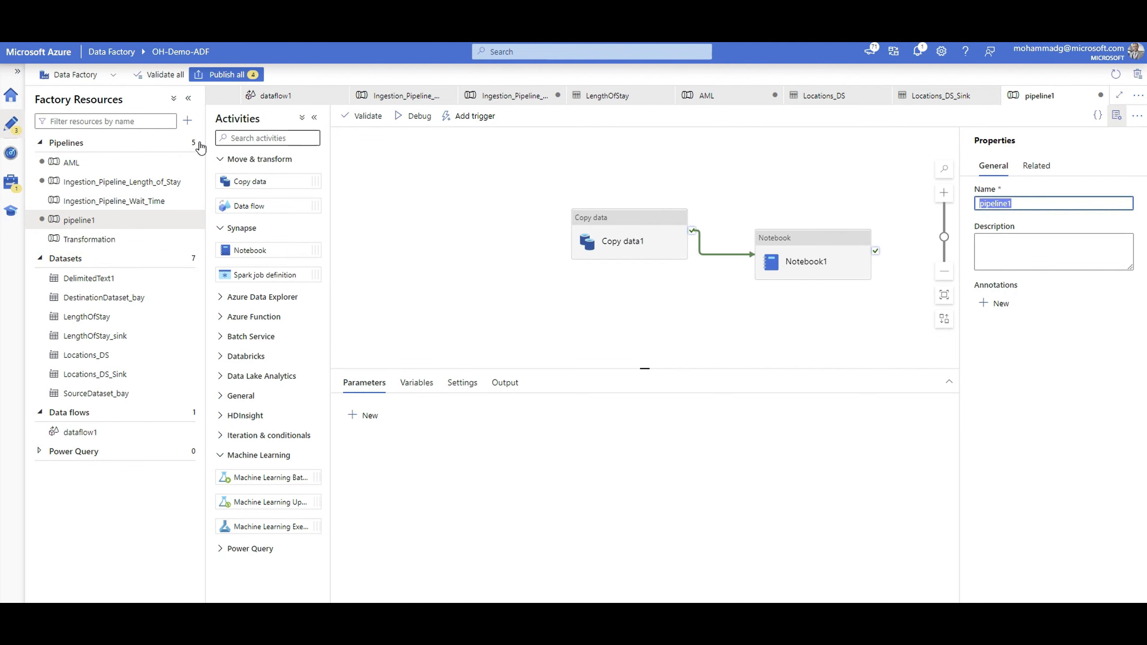
Open the AML pipeline and inspect the source settings of its Data Ingestion copy activity.
click(111, 169)
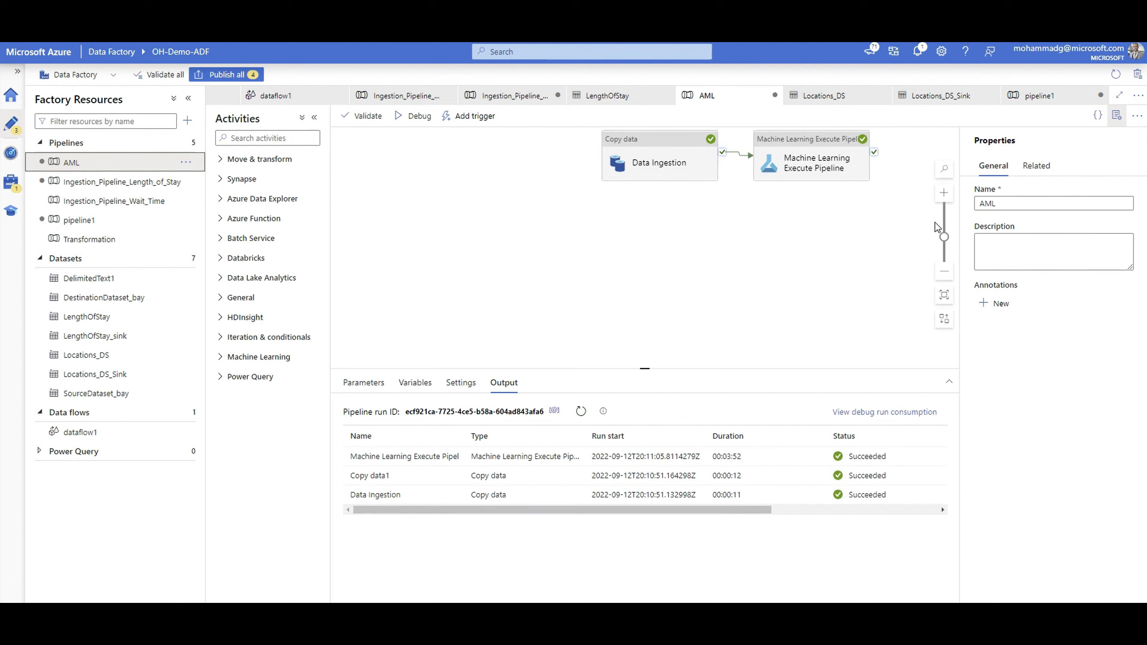
scroll(751, 267, up, 1)
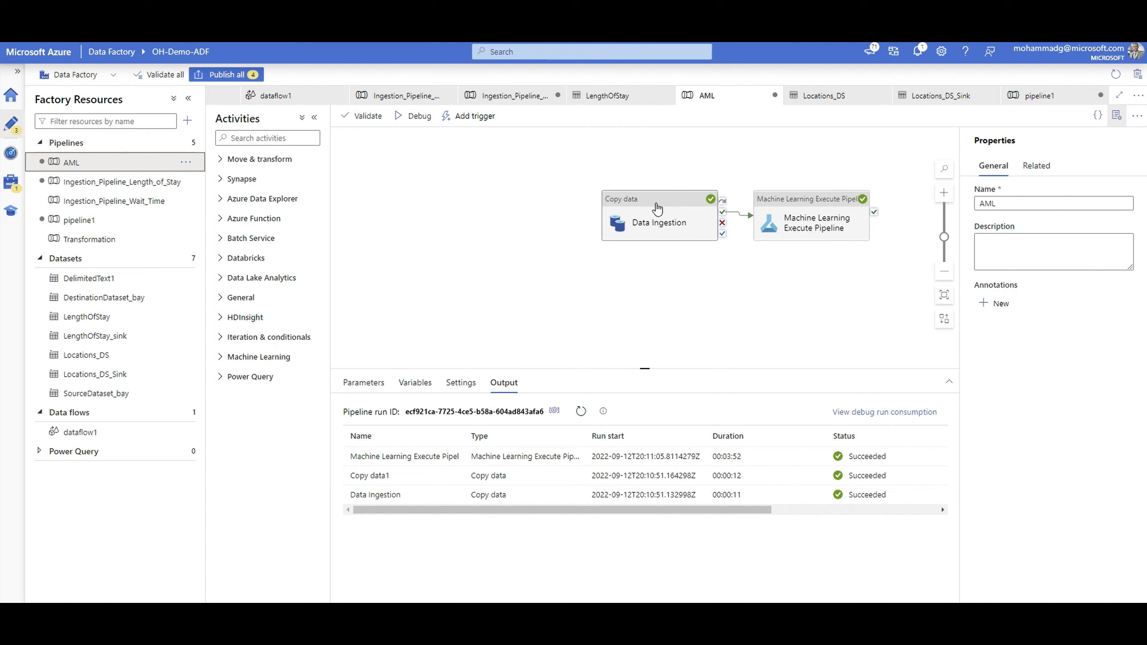
click(231, 159)
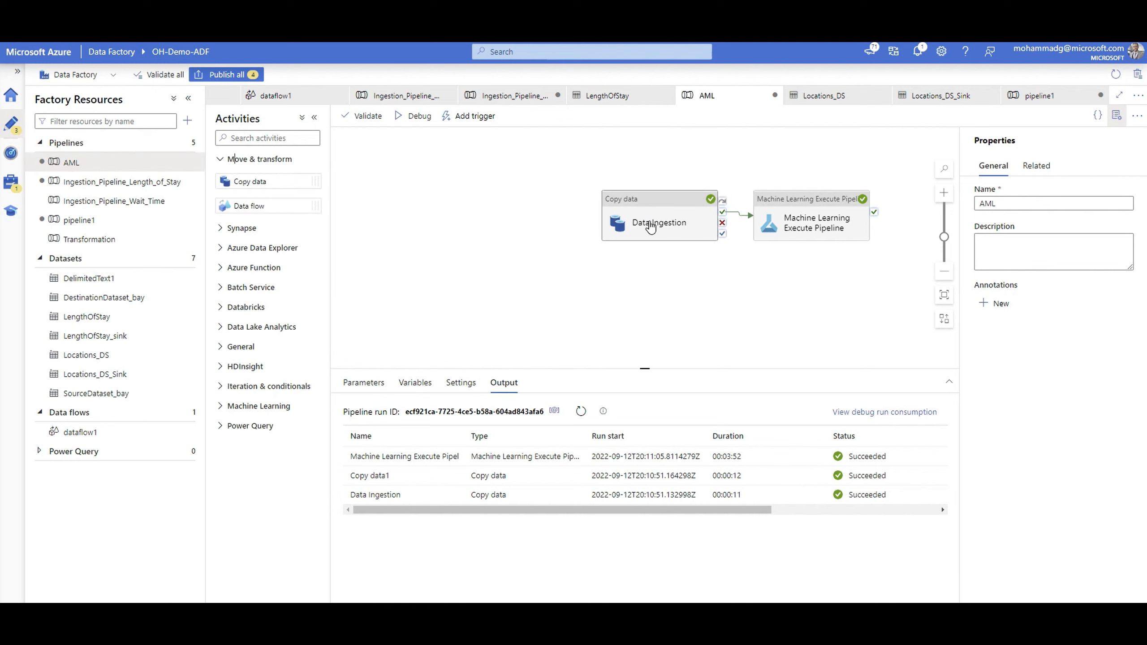
click(658, 229)
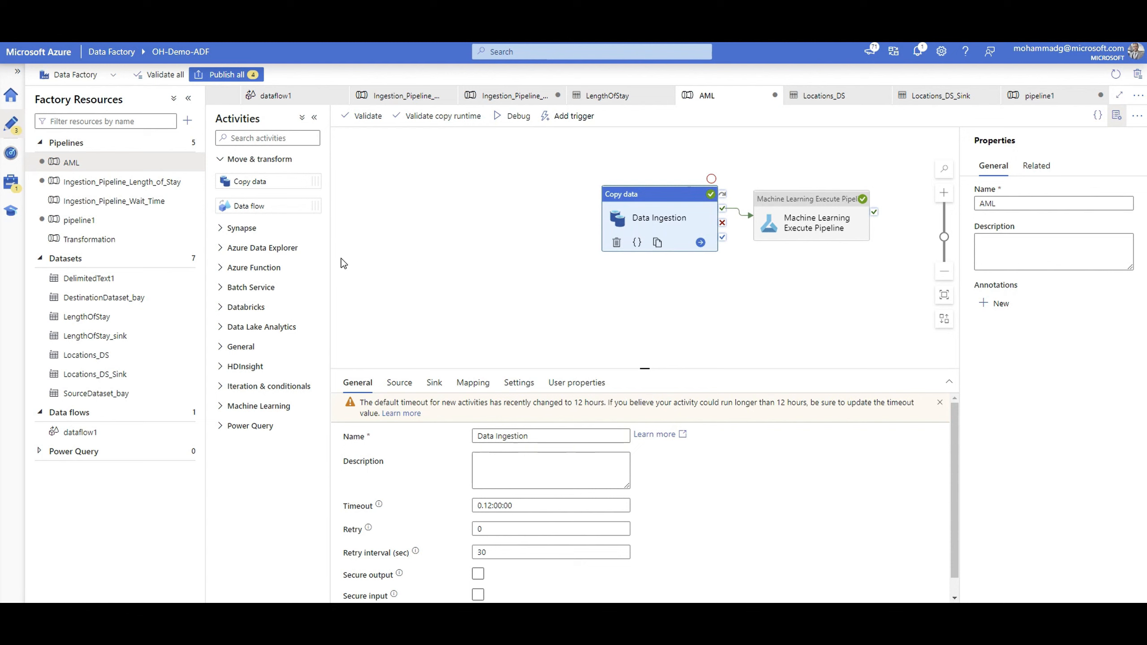
click(399, 382)
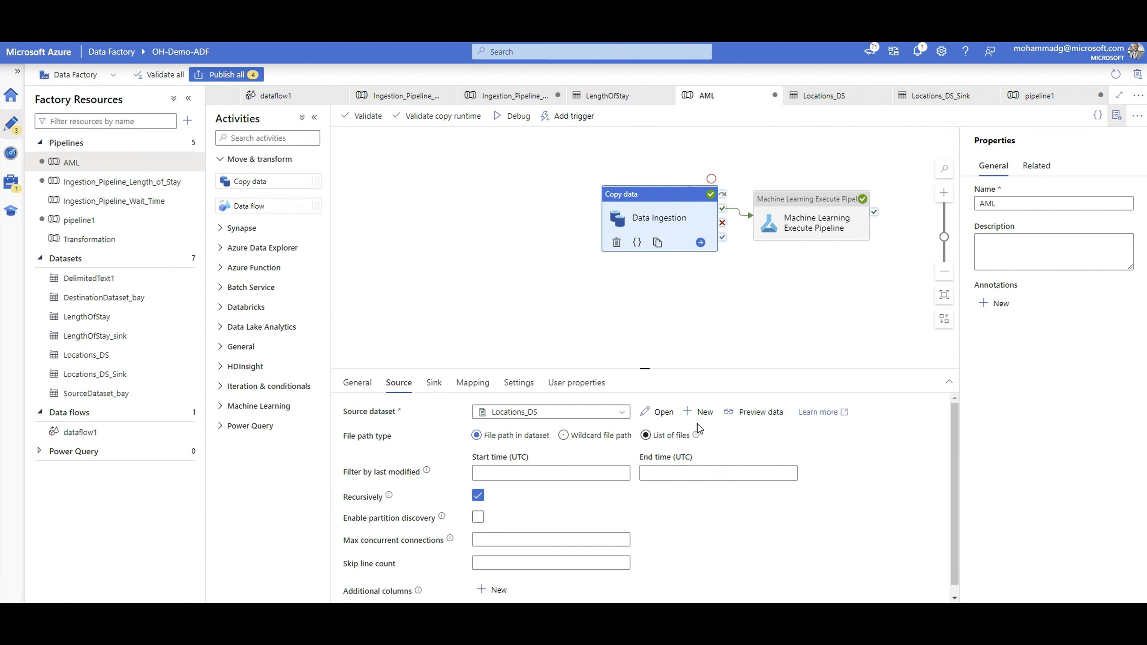
View the data store options for a new source dataset in the Data Ingestion activity, then cancel the creation.
click(697, 412)
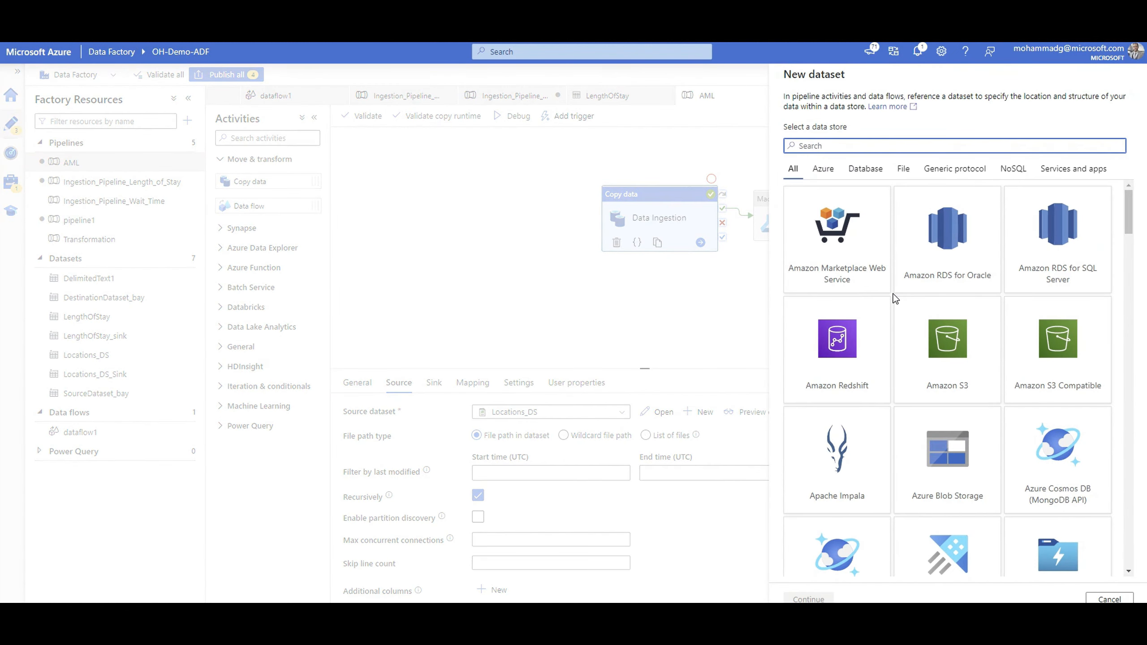
scroll(928, 487, down, 1)
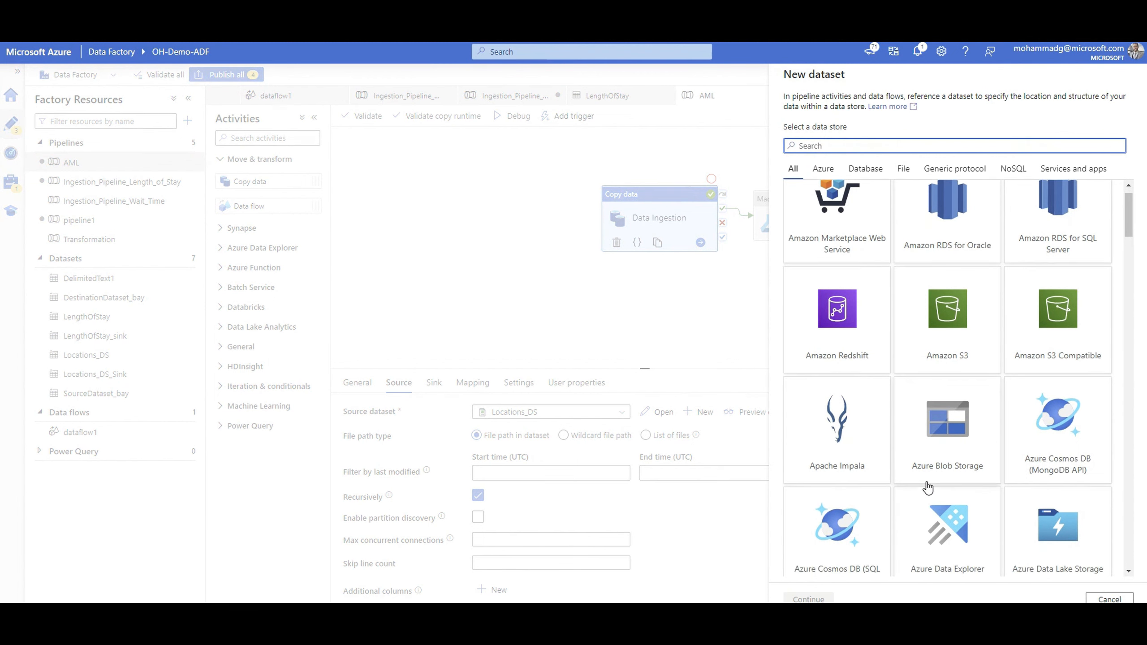
scroll(928, 487, down, 1)
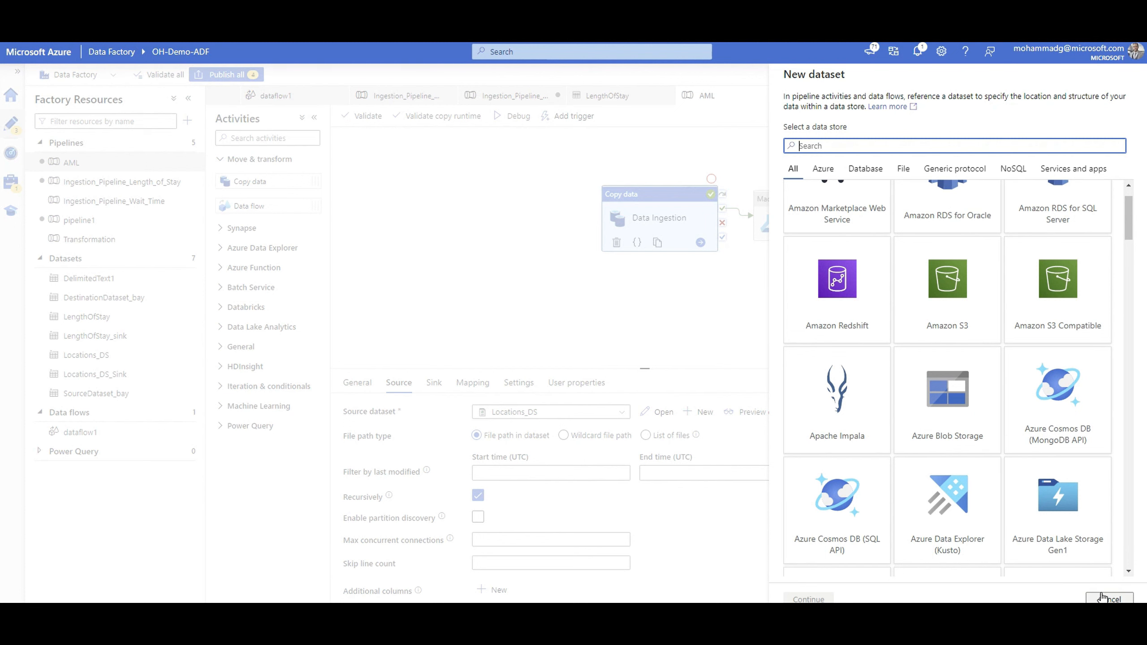
click(1102, 597)
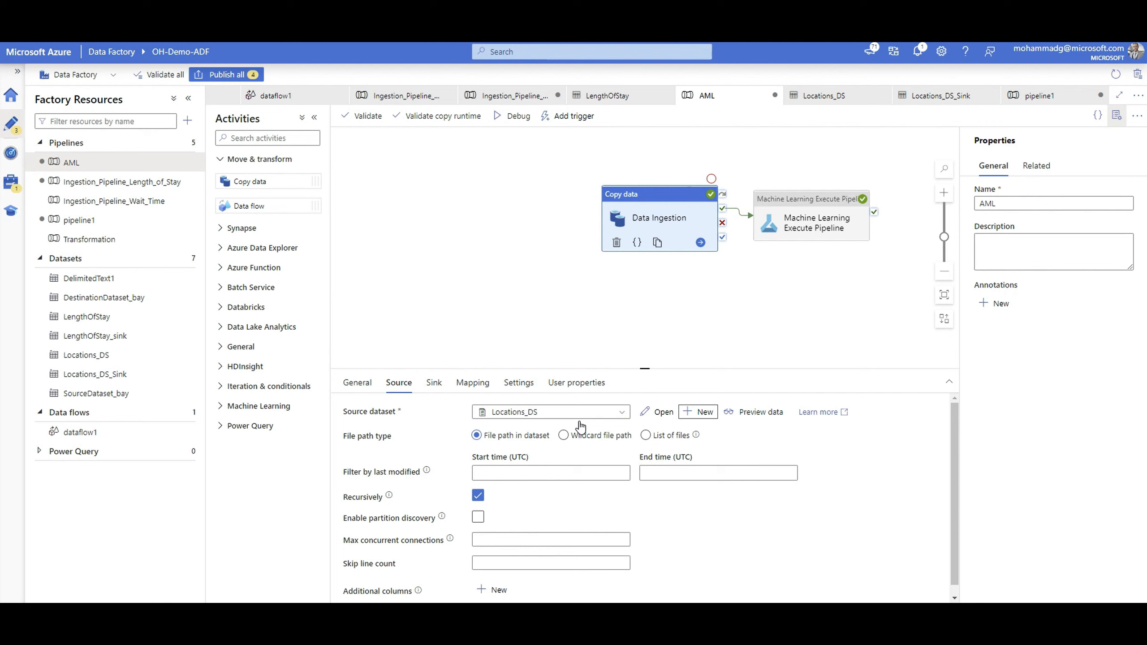
Open the Data Ingestion activity's sink dataset, test its linked service connection and review the file path and format settings.
click(435, 382)
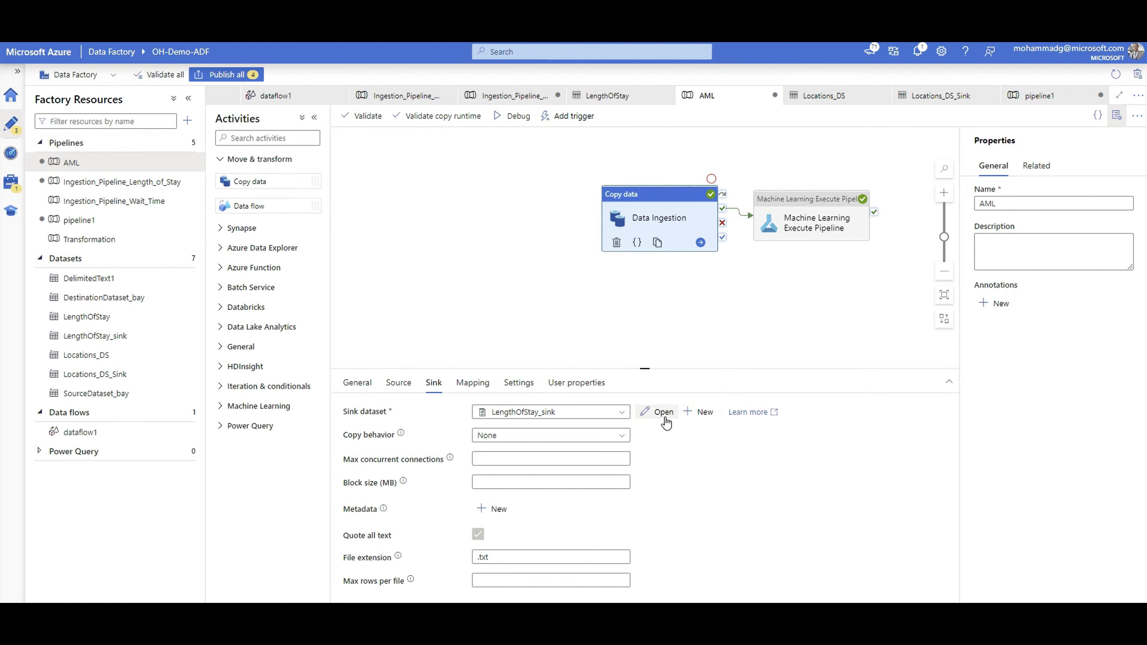
click(662, 412)
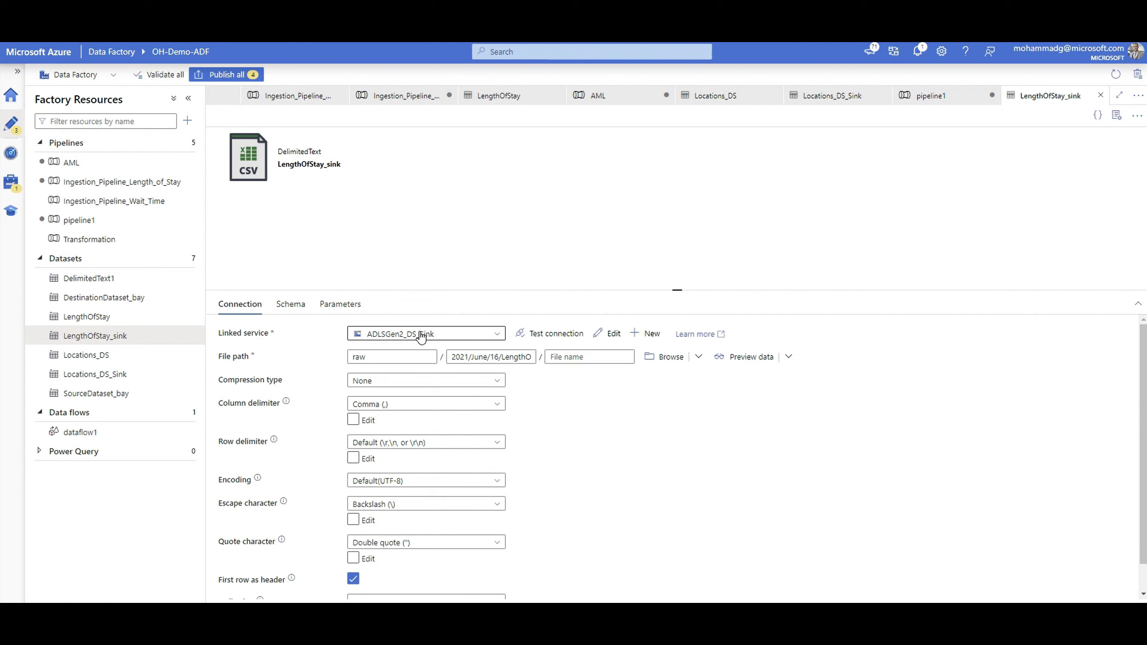
click(536, 337)
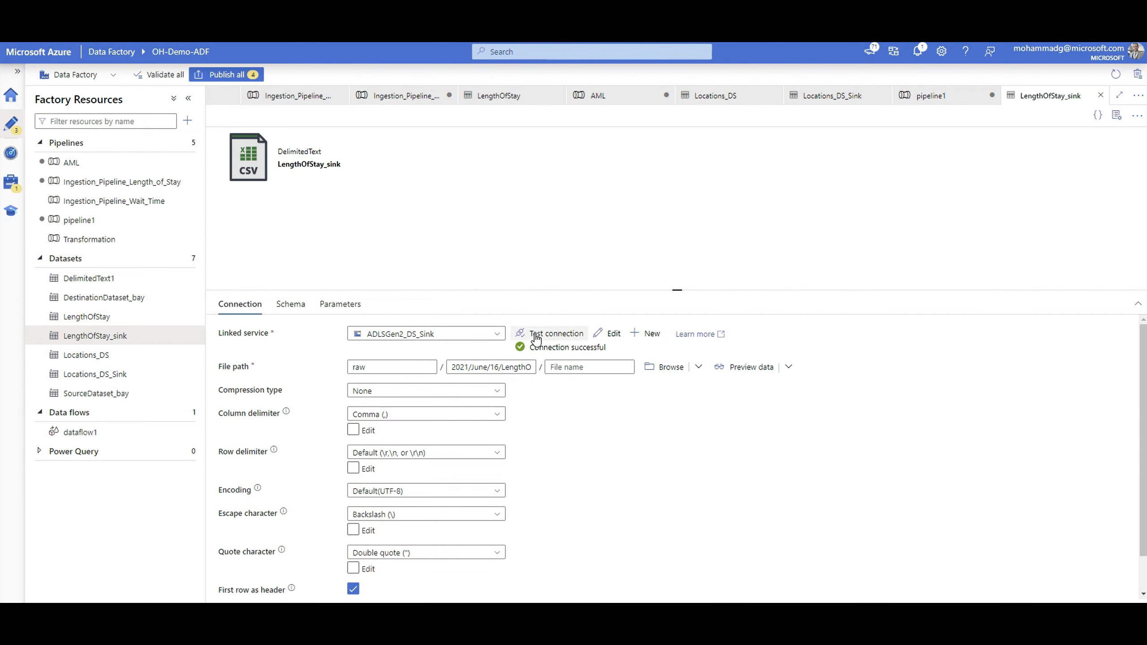
drag(605, 351, 530, 352)
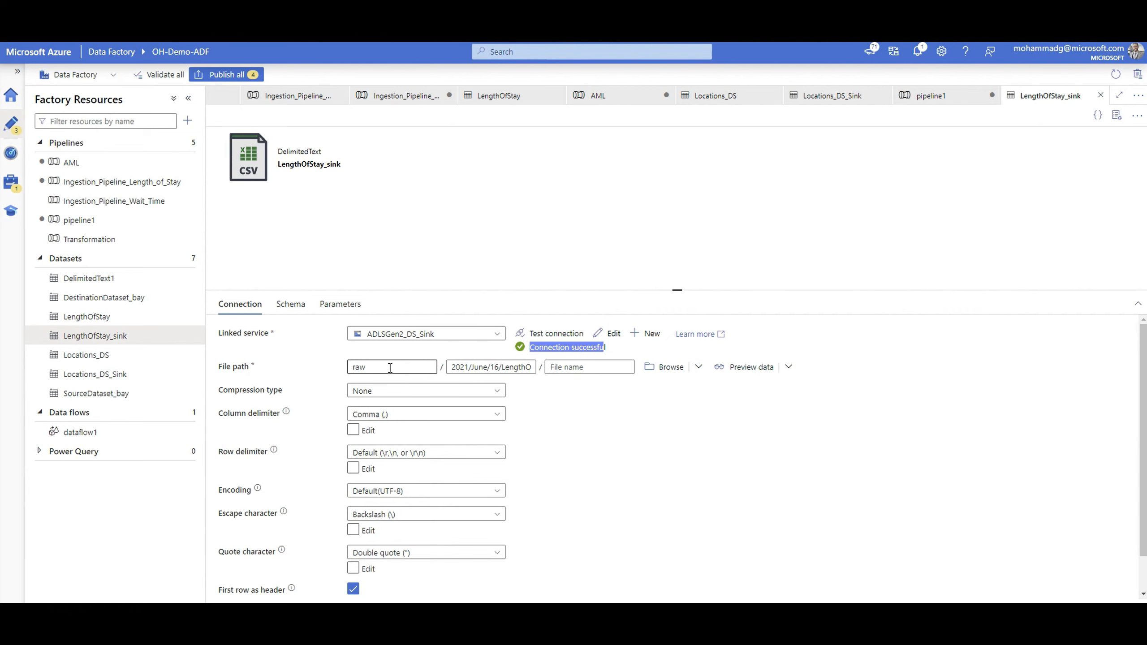
scroll(376, 389, down, 1)
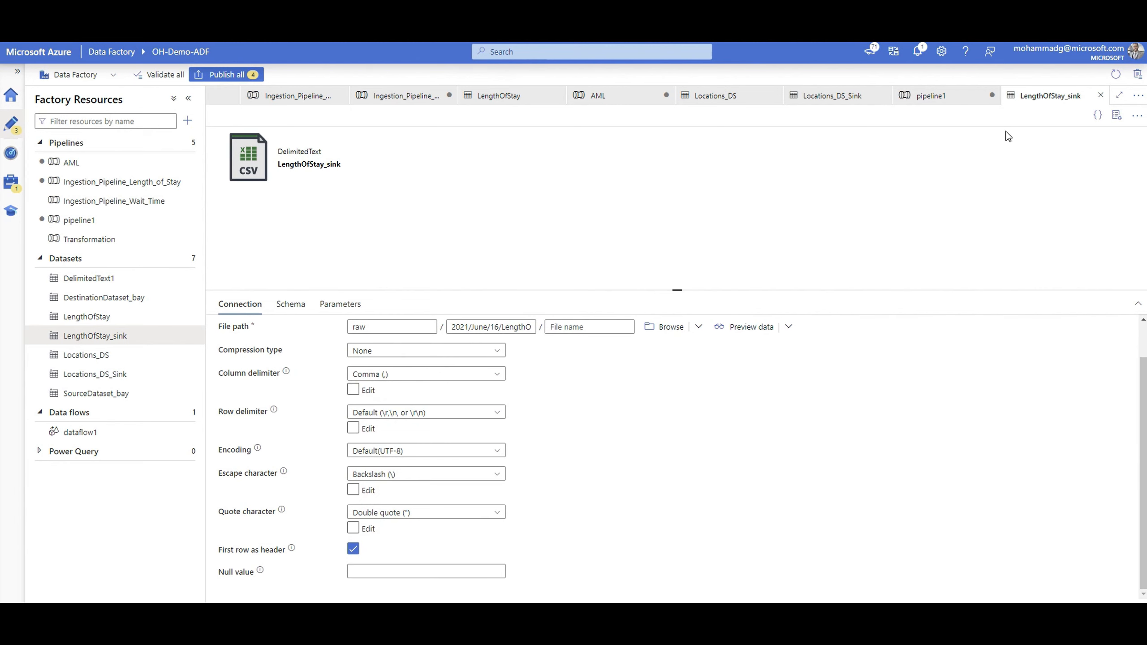
Close the LengthOfStay_sink dataset, inspect the Data Ingestion and Machine Learning Execute Pipeline activities, and list the available Machine Learning activity types.
click(1101, 96)
click(676, 309)
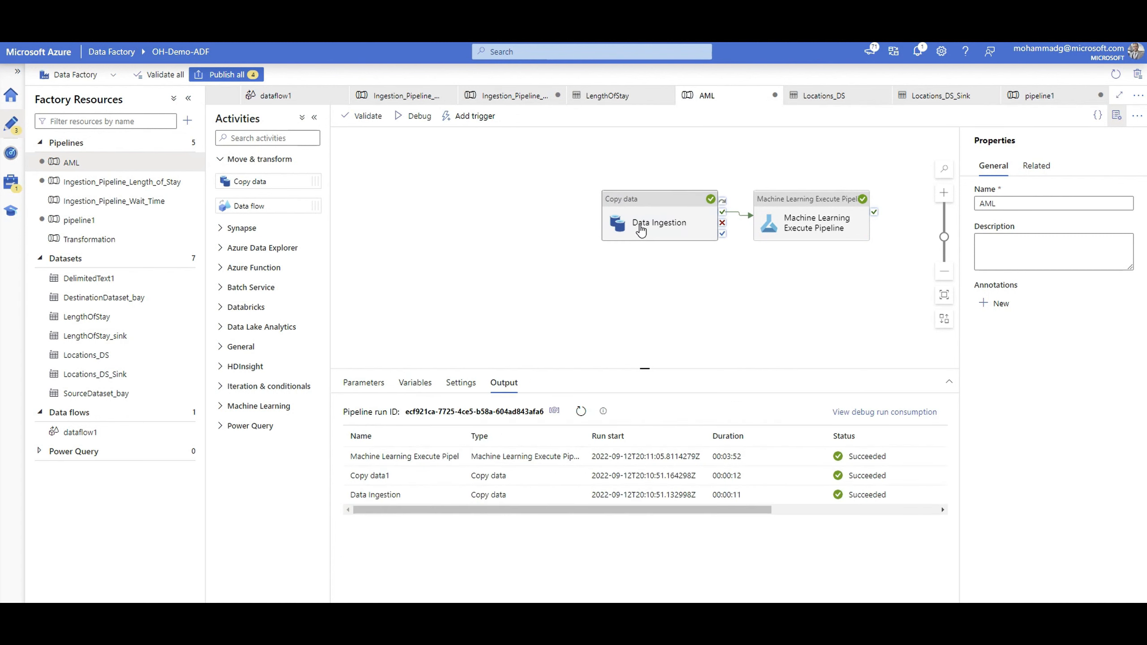
click(641, 229)
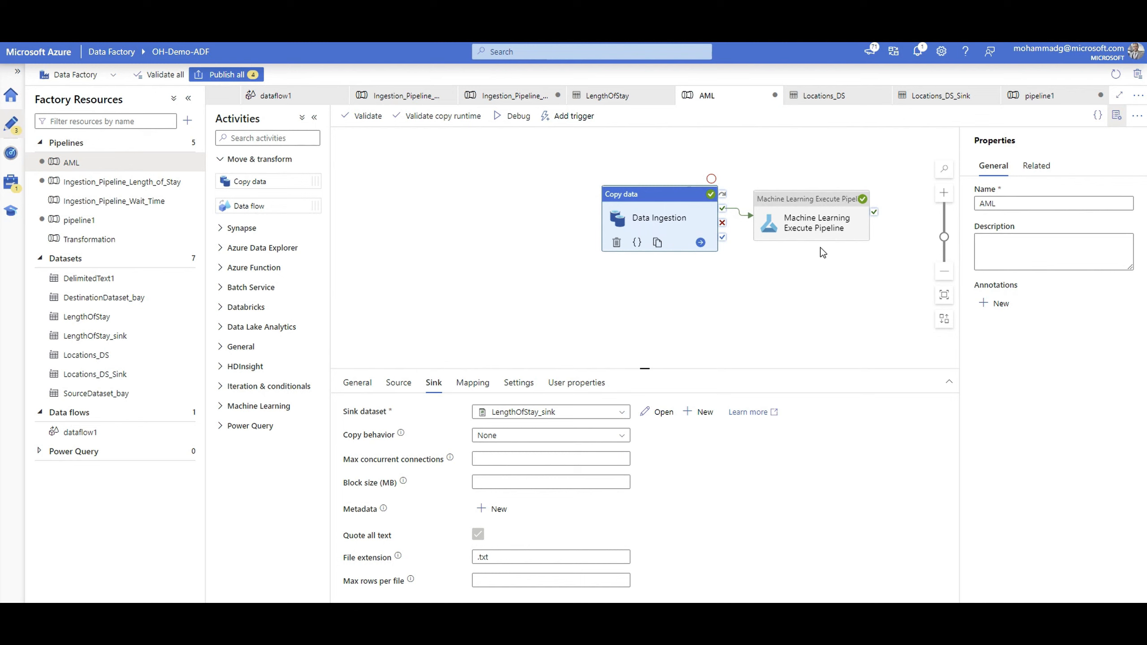
click(817, 223)
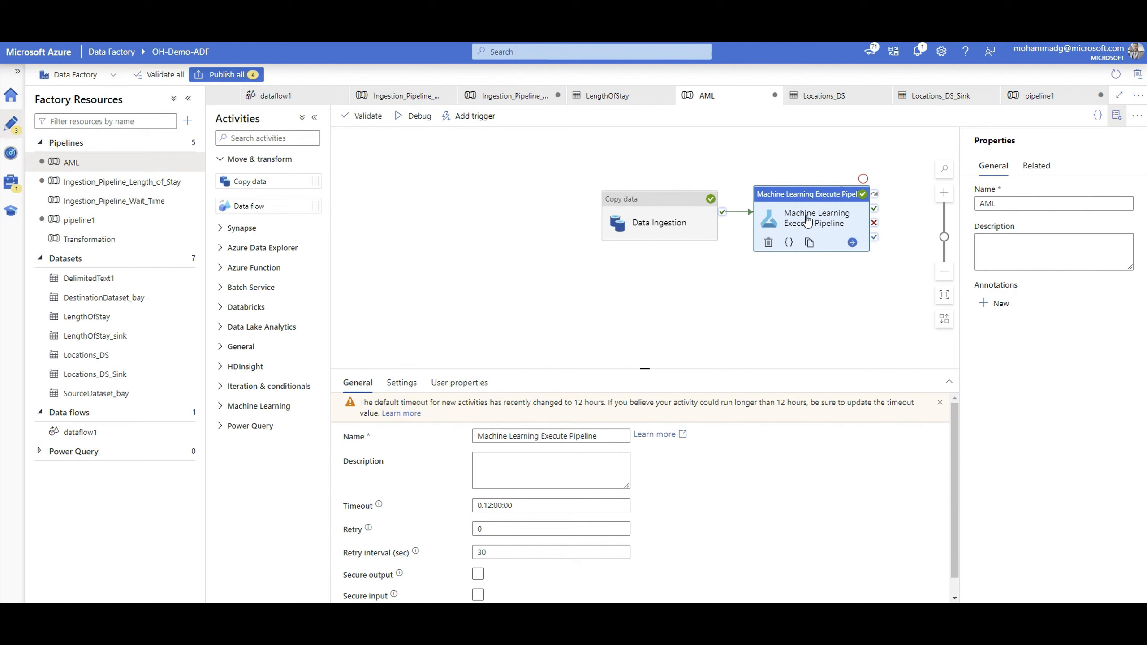
click(242, 404)
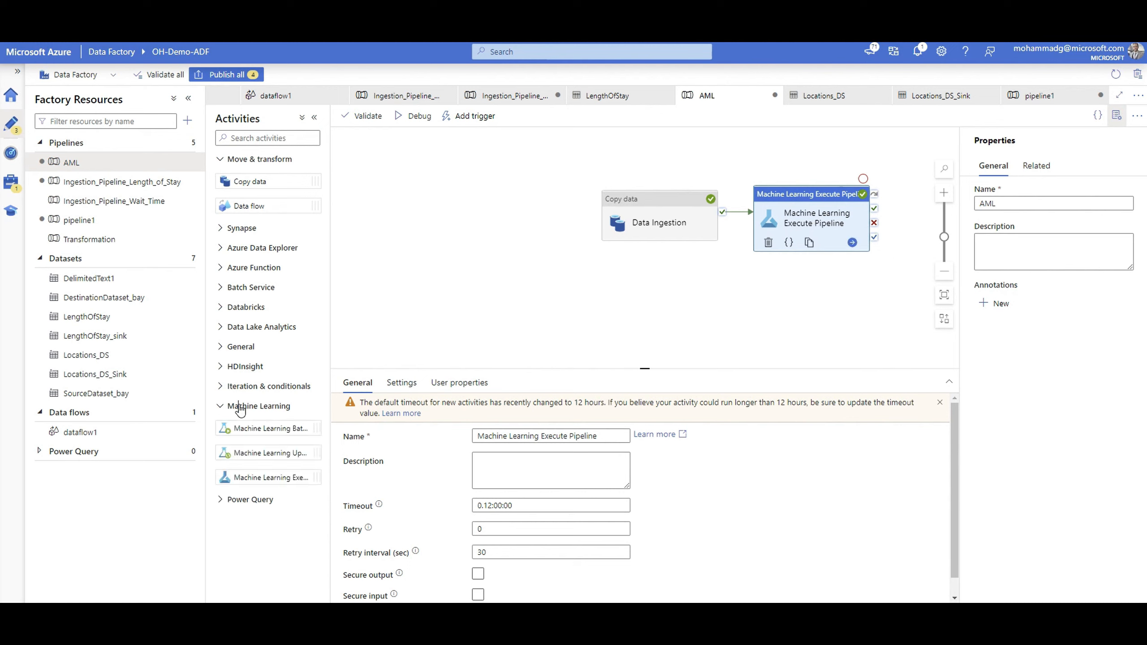
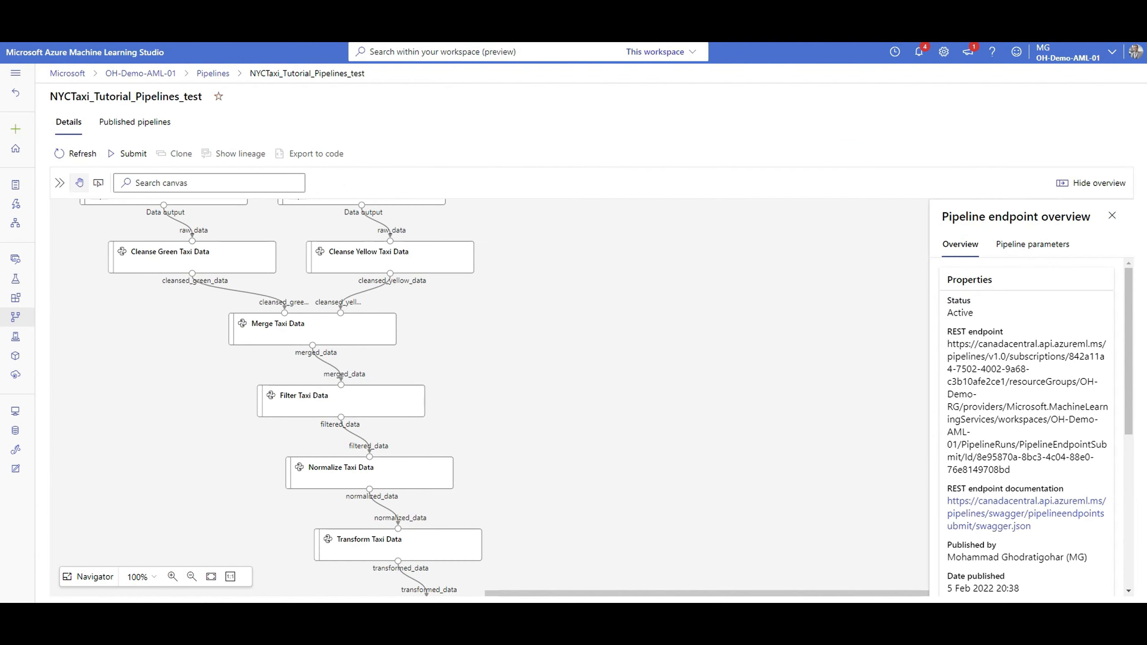
Check the NYCTaxi_Tutorial_Pipelines_test endpoint name in Azure Machine Learning Studio, then review the Machine Learning Execute Pipeline activity's settings and user properties in Data Factory.
drag(199, 97, 48, 99)
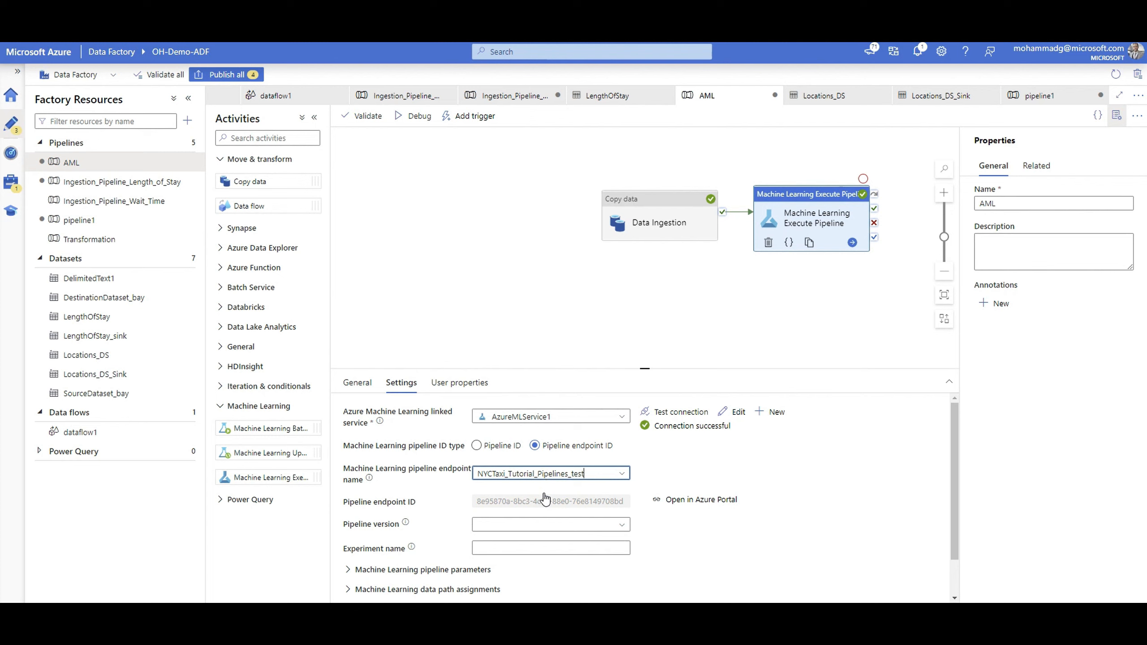
click(347, 572)
click(347, 571)
click(444, 383)
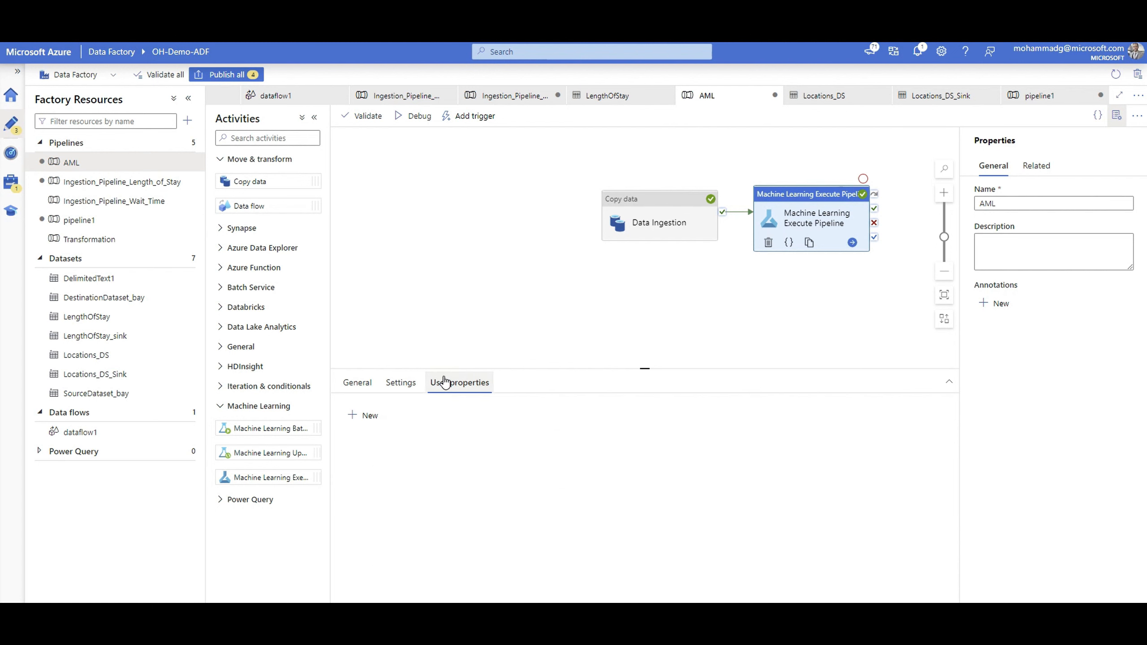
click(392, 385)
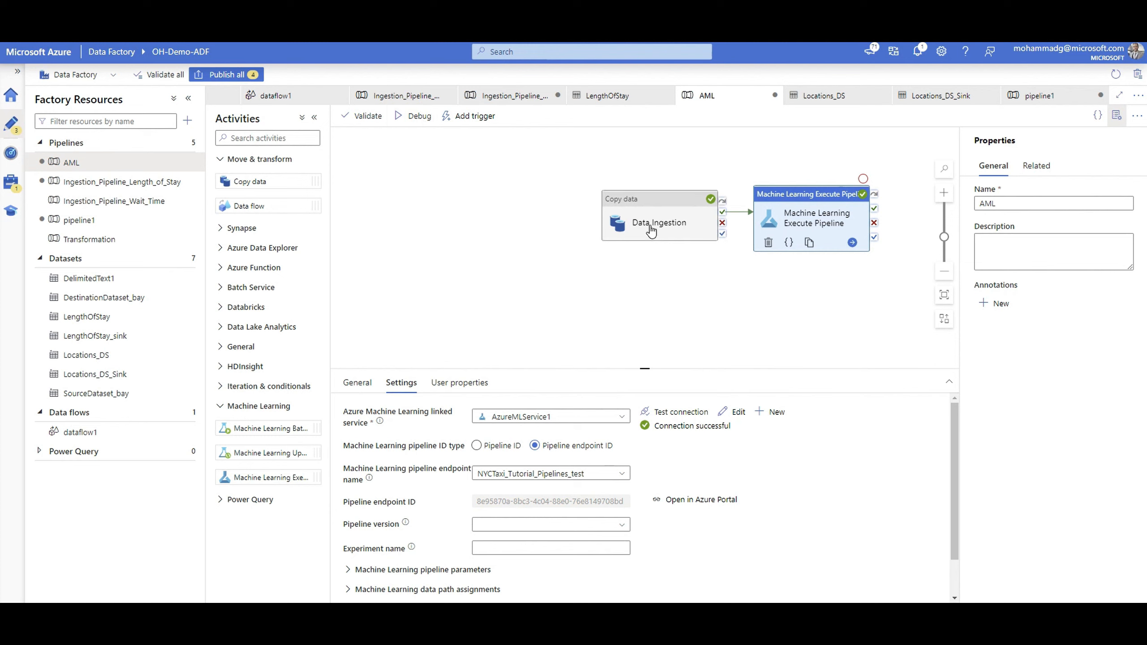
View the type and recurrence options for a new trigger on the AML pipeline, then cancel its creation.
click(461, 119)
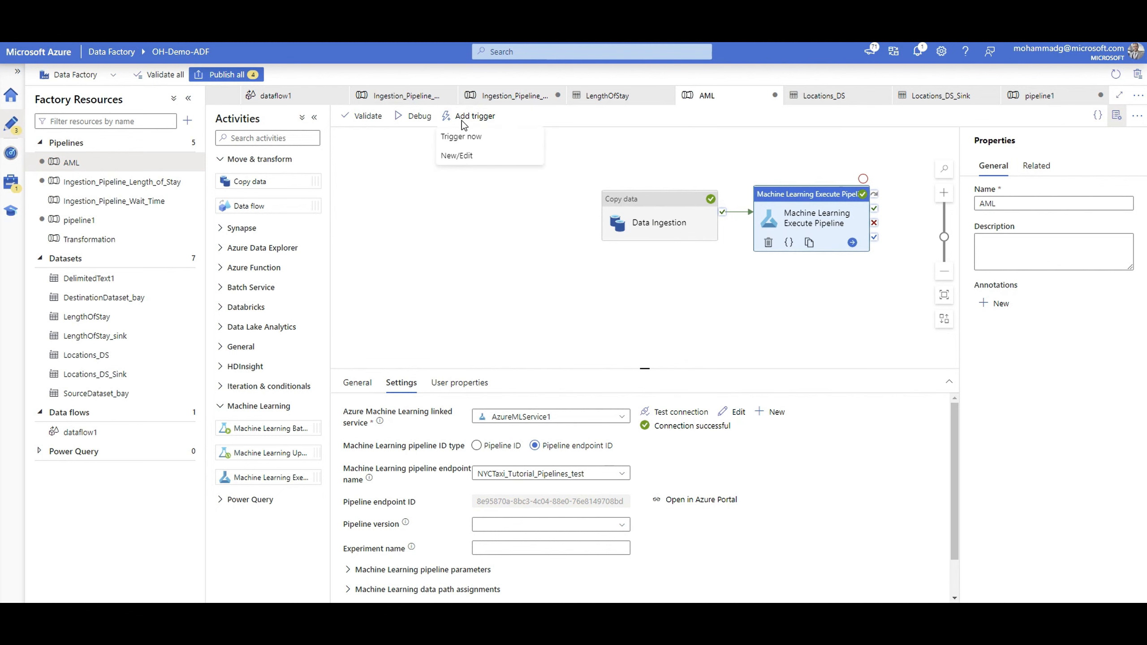
click(465, 156)
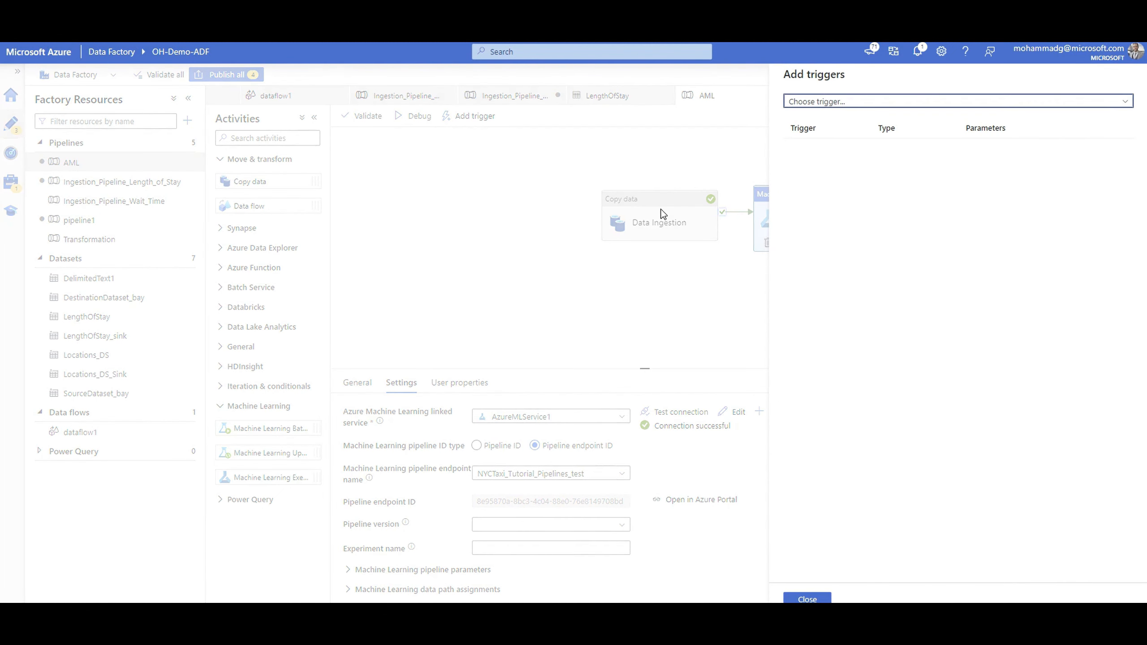
click(858, 102)
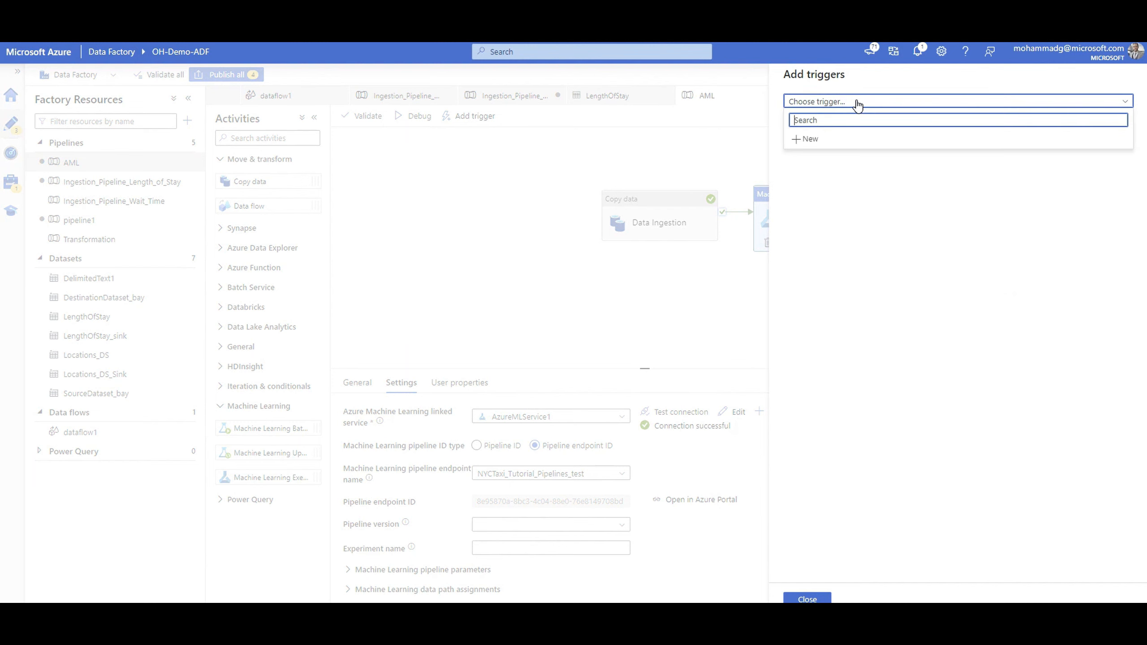
click(806, 144)
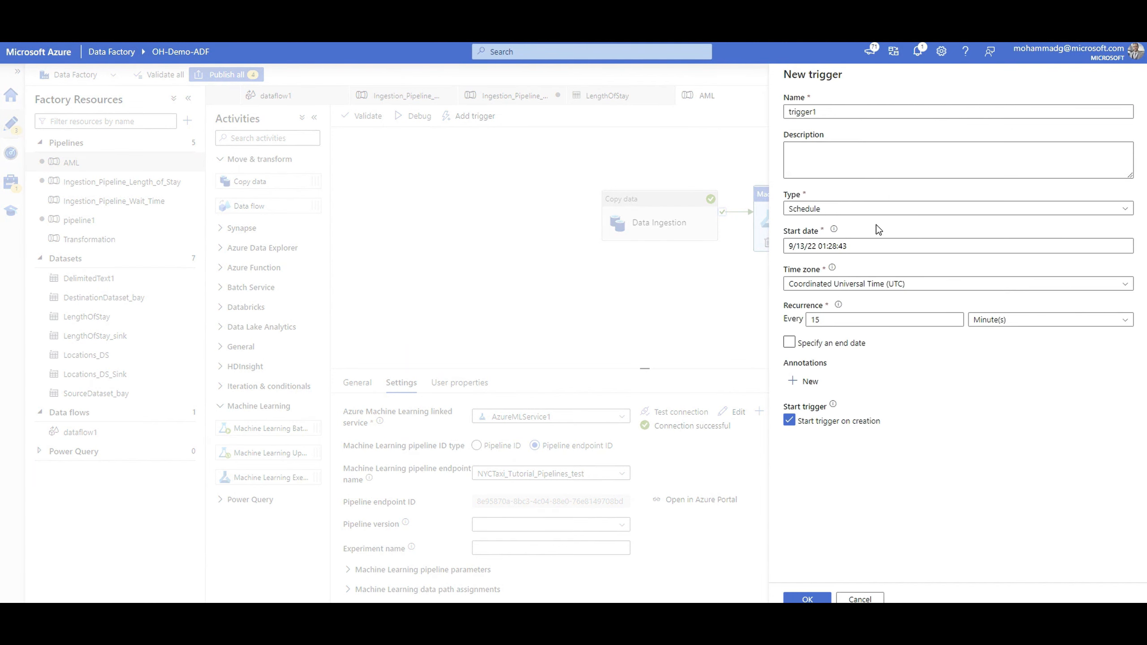
click(863, 211)
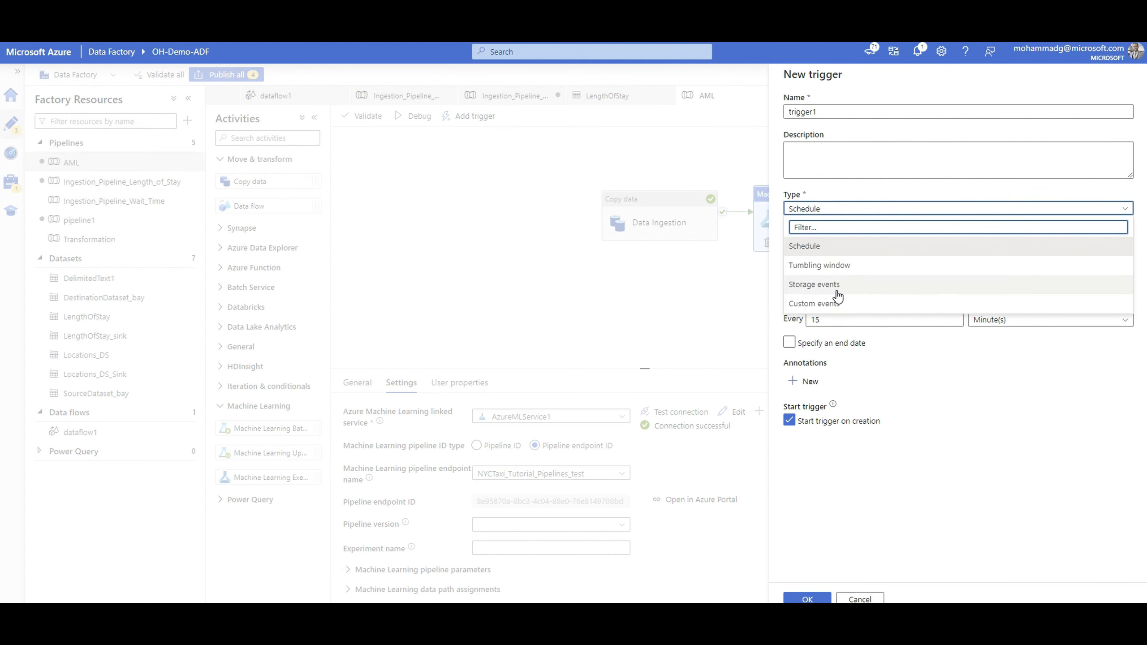
click(914, 389)
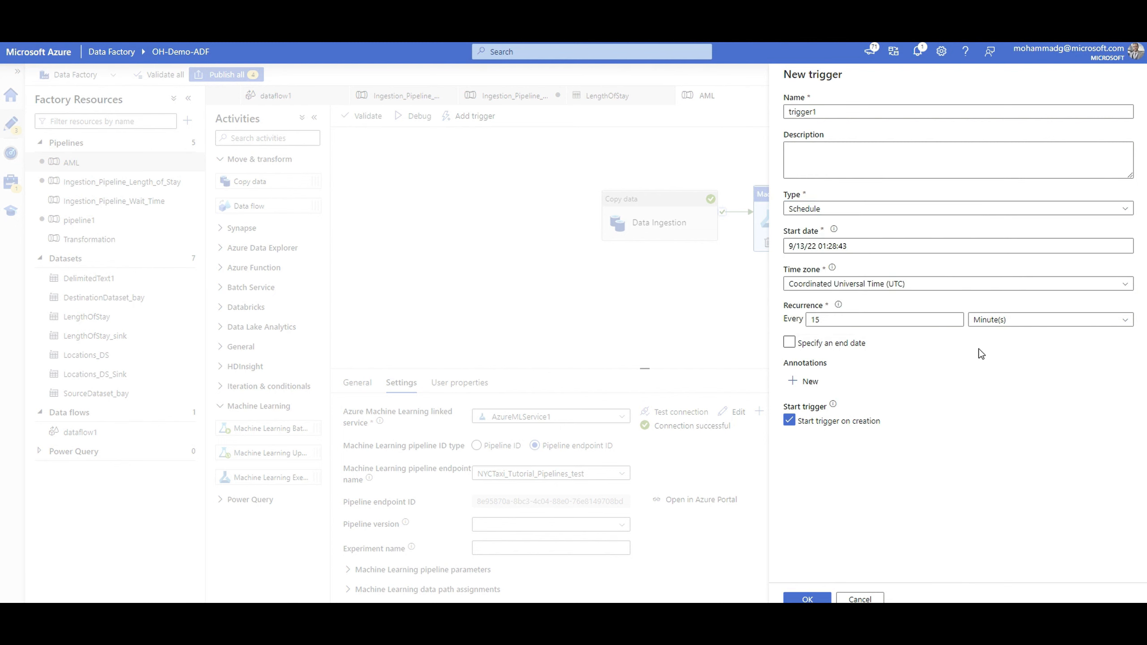
click(859, 599)
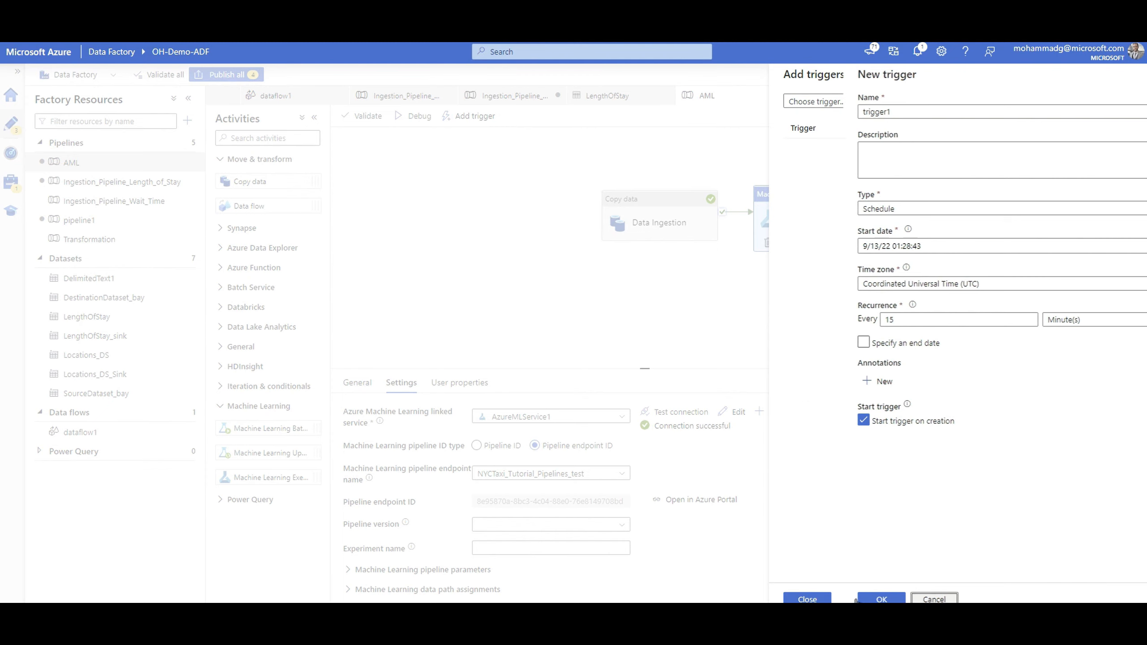
click(811, 595)
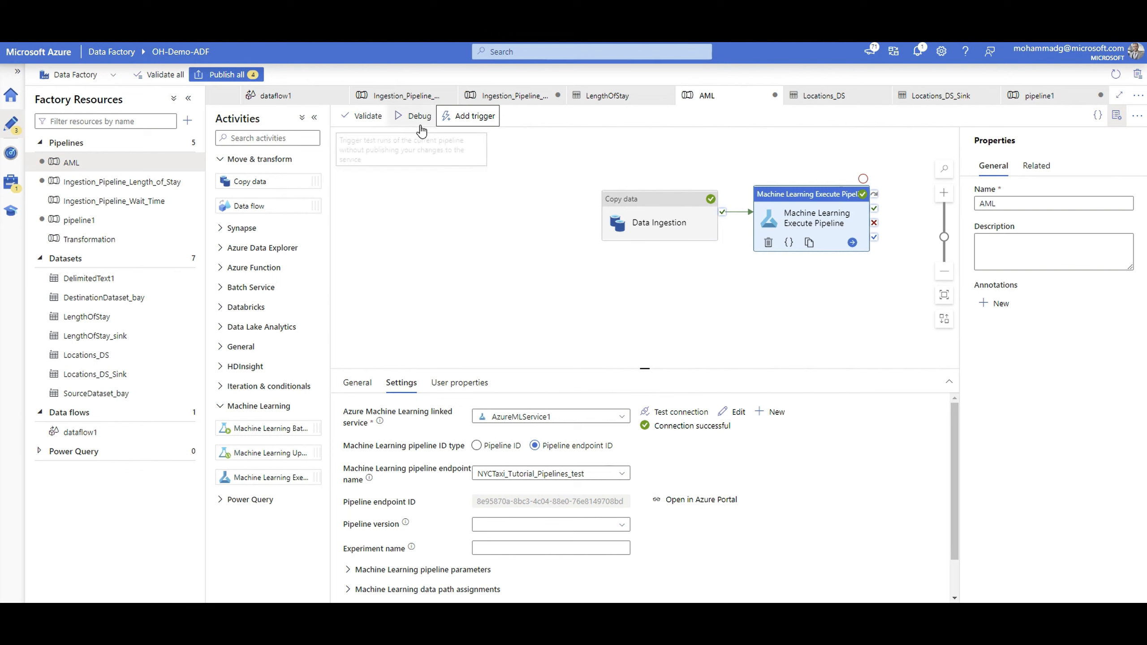
Try to trigger an immediate run of the AML pipeline, cancelling the pipeline run dialog each time.
click(450, 124)
click(460, 135)
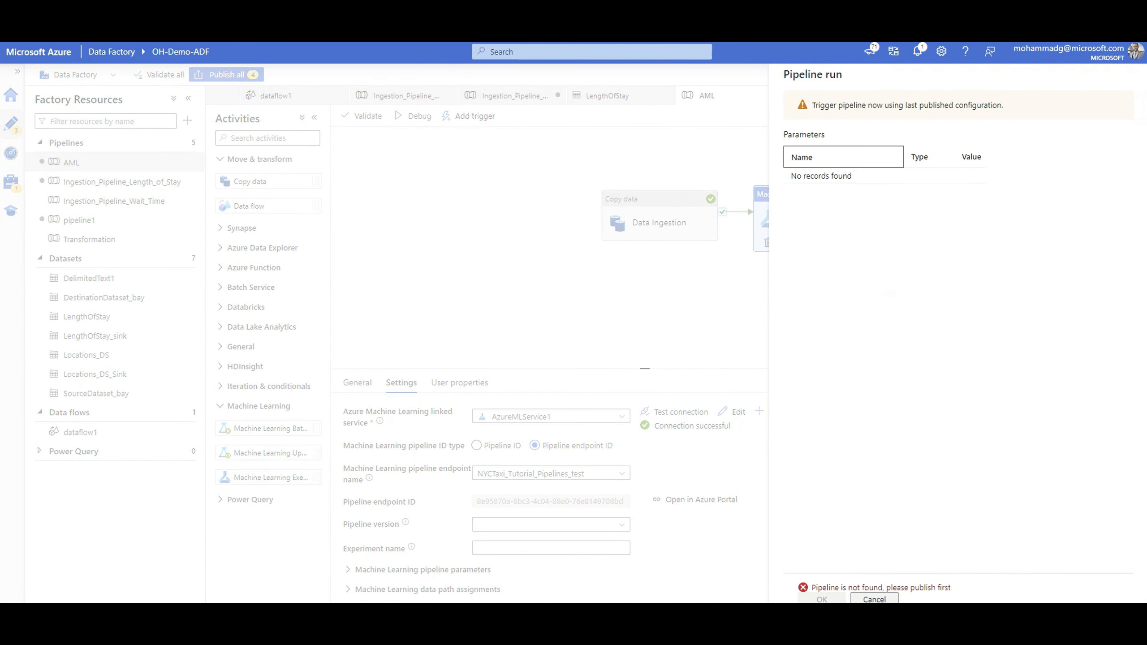
click(872, 599)
click(581, 331)
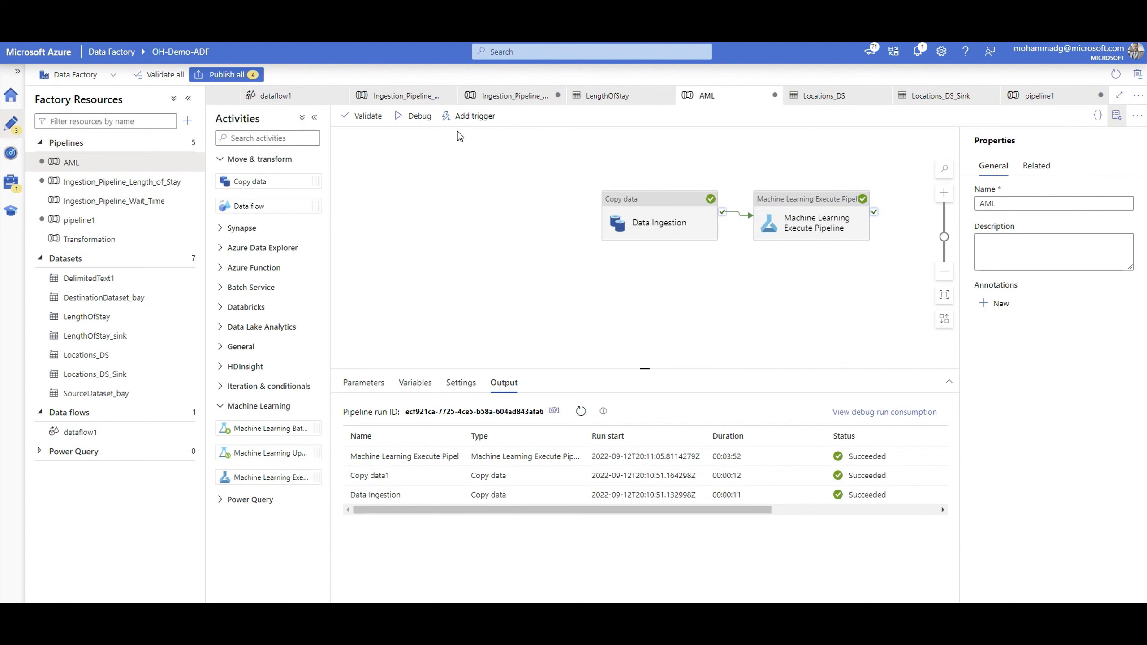
click(473, 119)
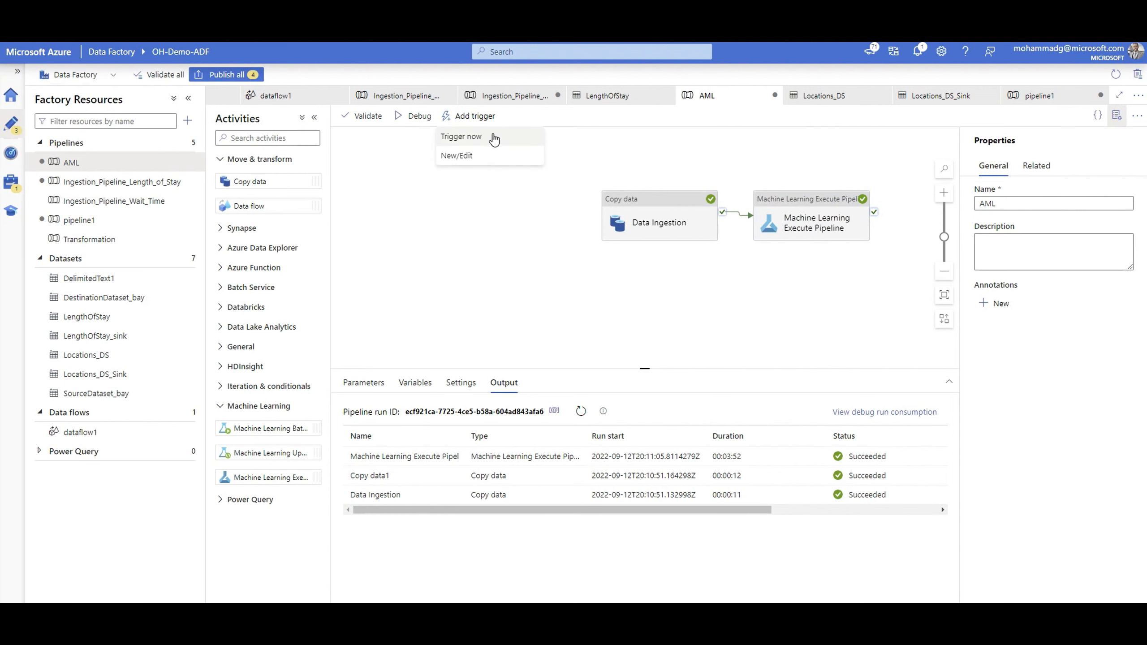
click(495, 137)
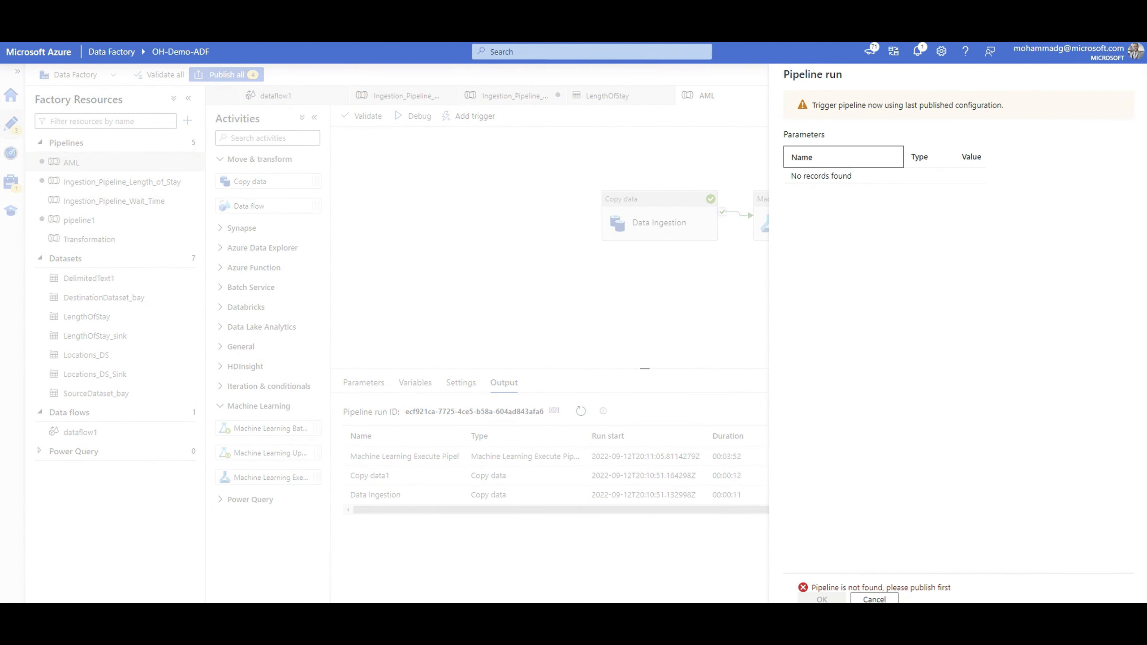
click(874, 599)
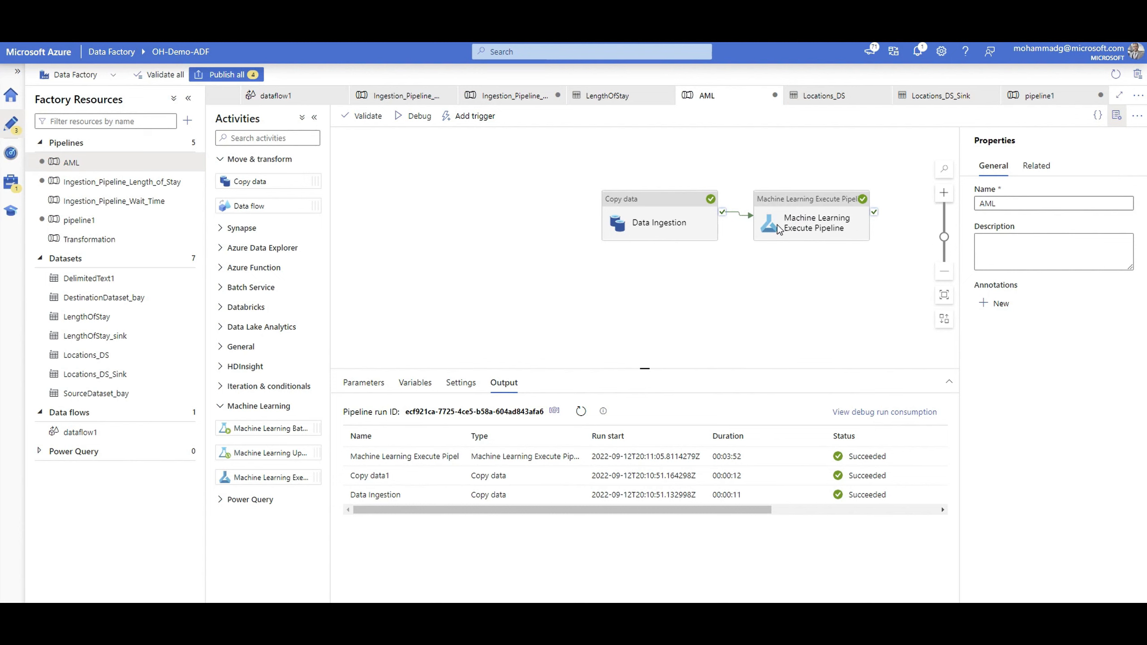
Run the AML pipeline in debug mode and refresh its run output.
click(416, 118)
click(582, 411)
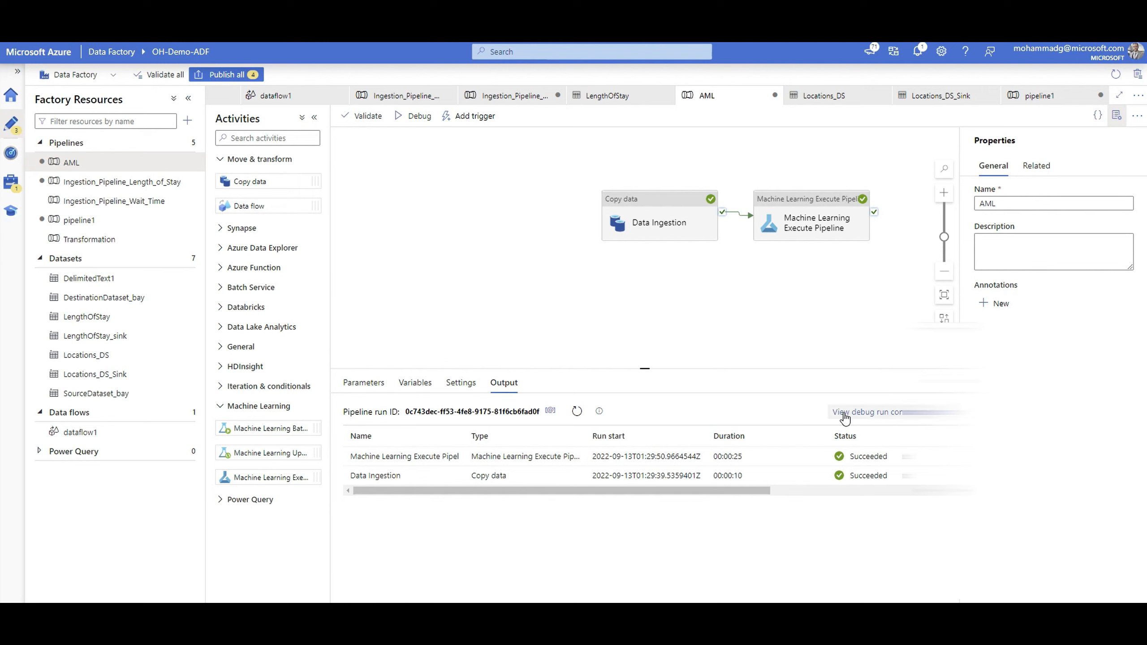
mouse_move(516, 480)
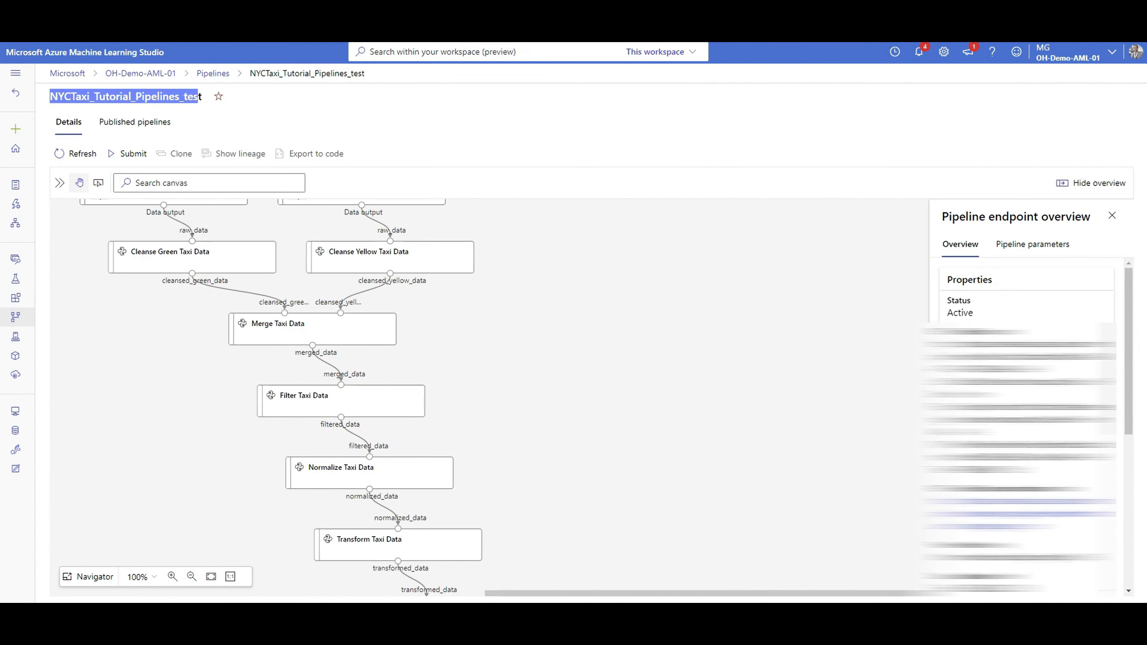
Switch to Azure Machine Learning Studio, refresh the list of pipeline jobs and check who created the newest job.
click(16, 318)
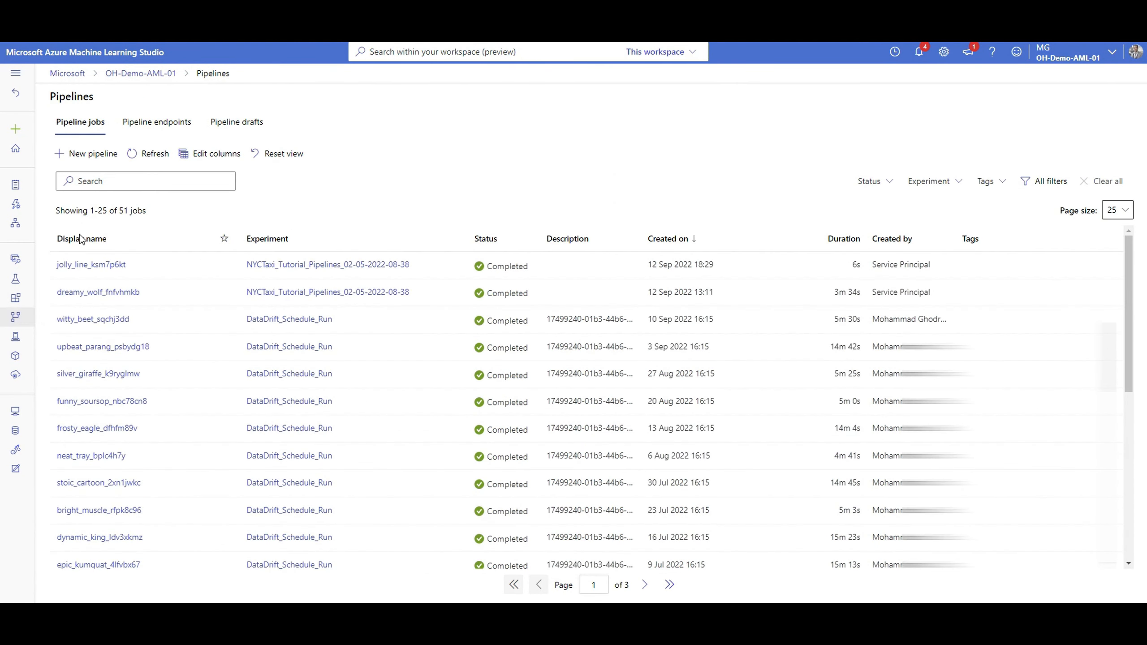
click(136, 155)
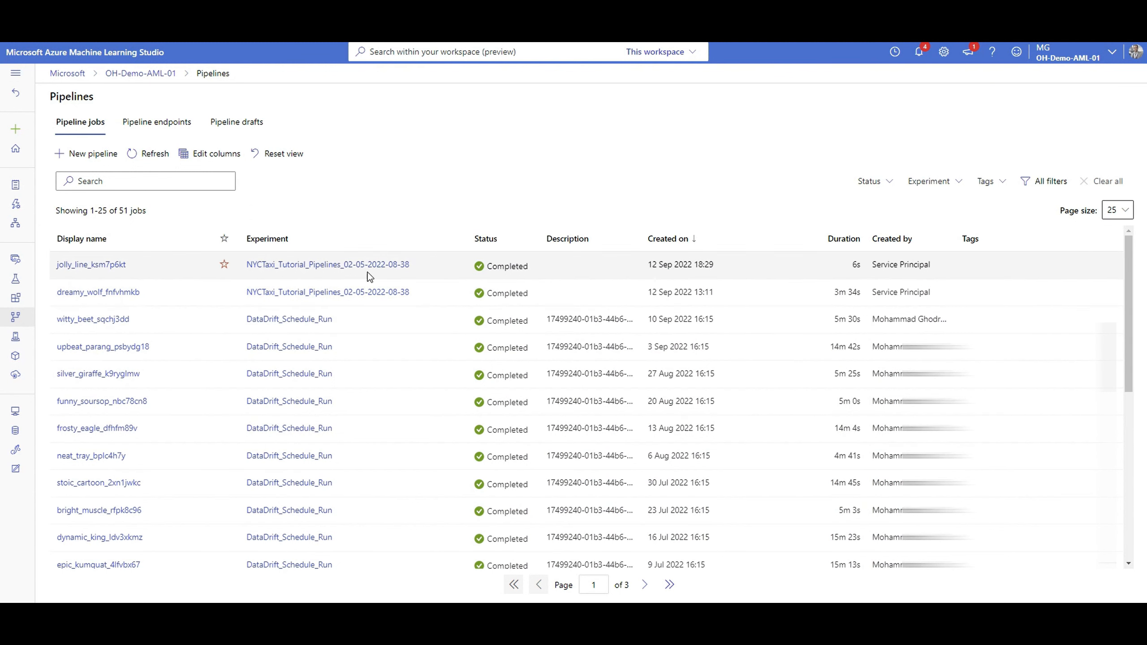
drag(930, 267, 873, 266)
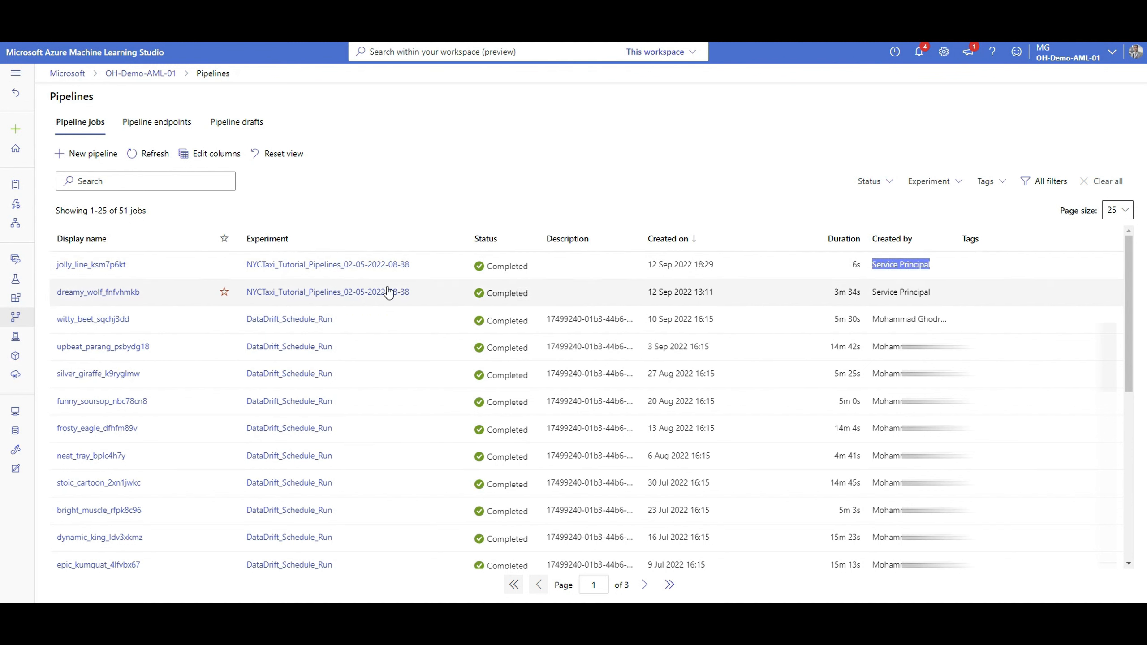
Open the newest NYCTaxi pipeline job and examine its graph from the taxi data inputs to the AutoML regression stage.
click(99, 267)
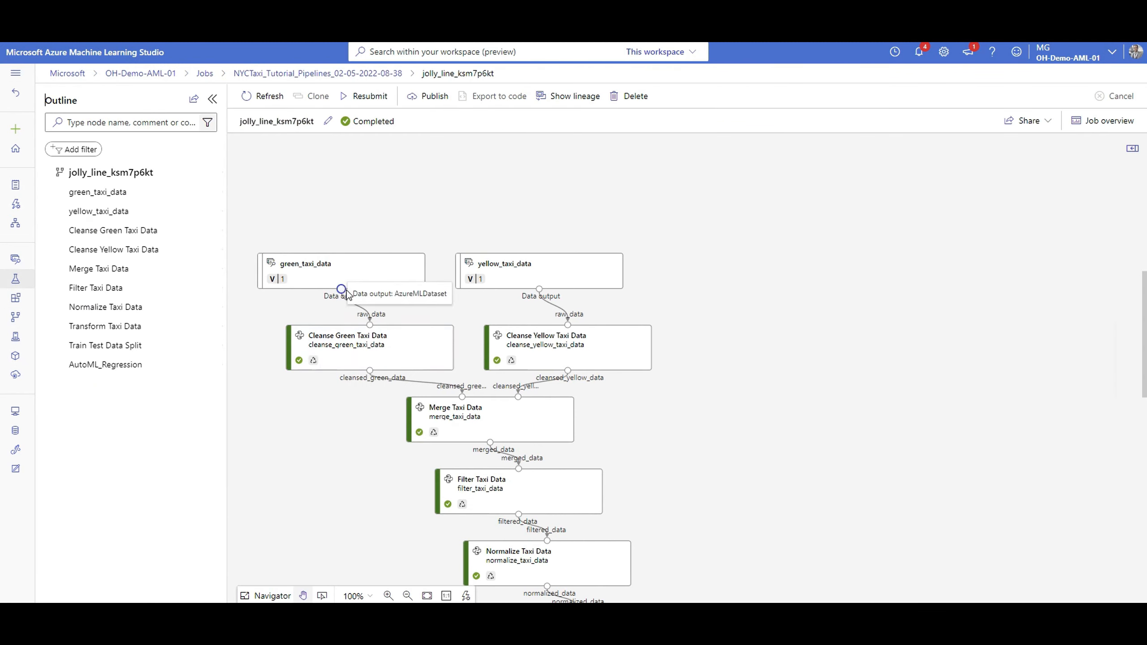
scroll(347, 289, down, 5)
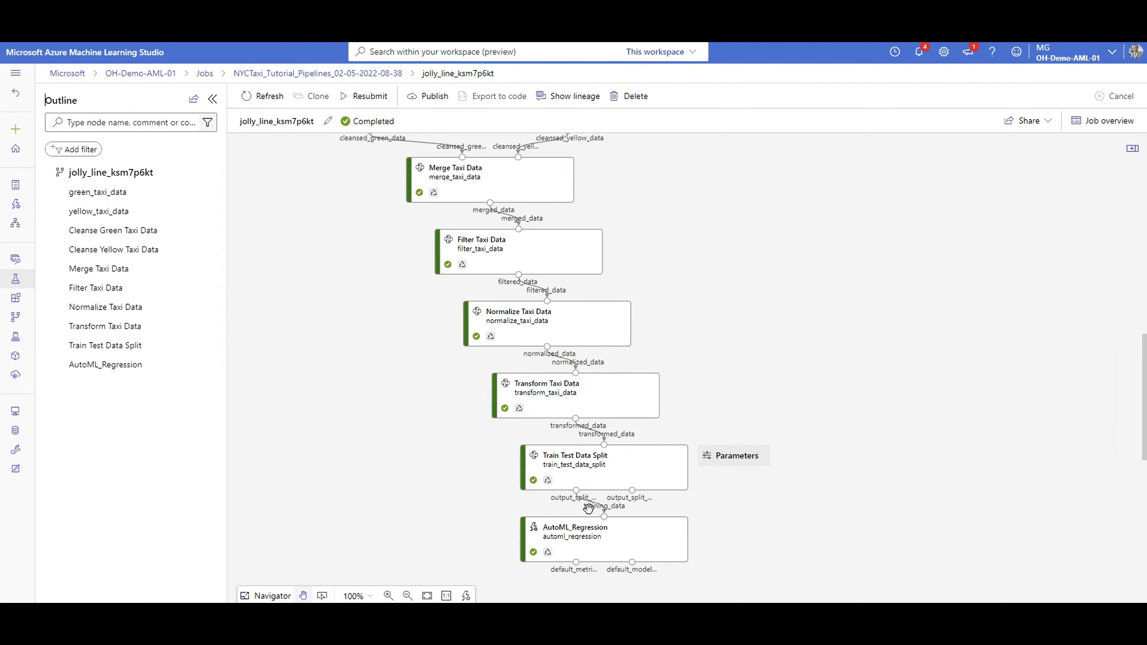
scroll(439, 357, up, 3)
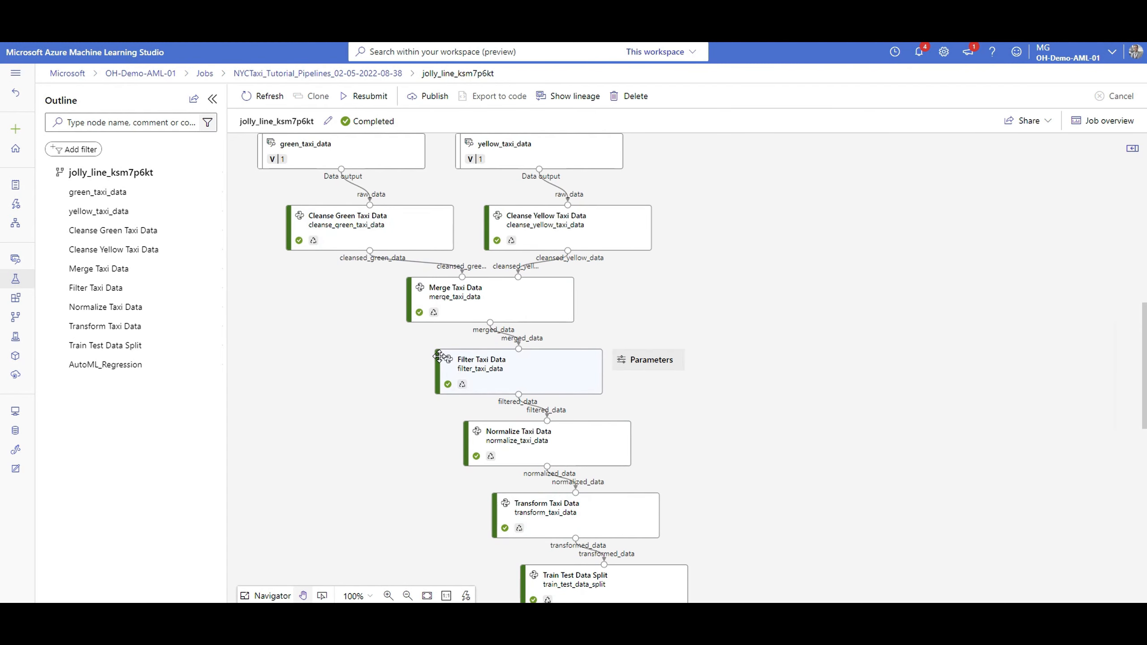
scroll(439, 357, down, 1)
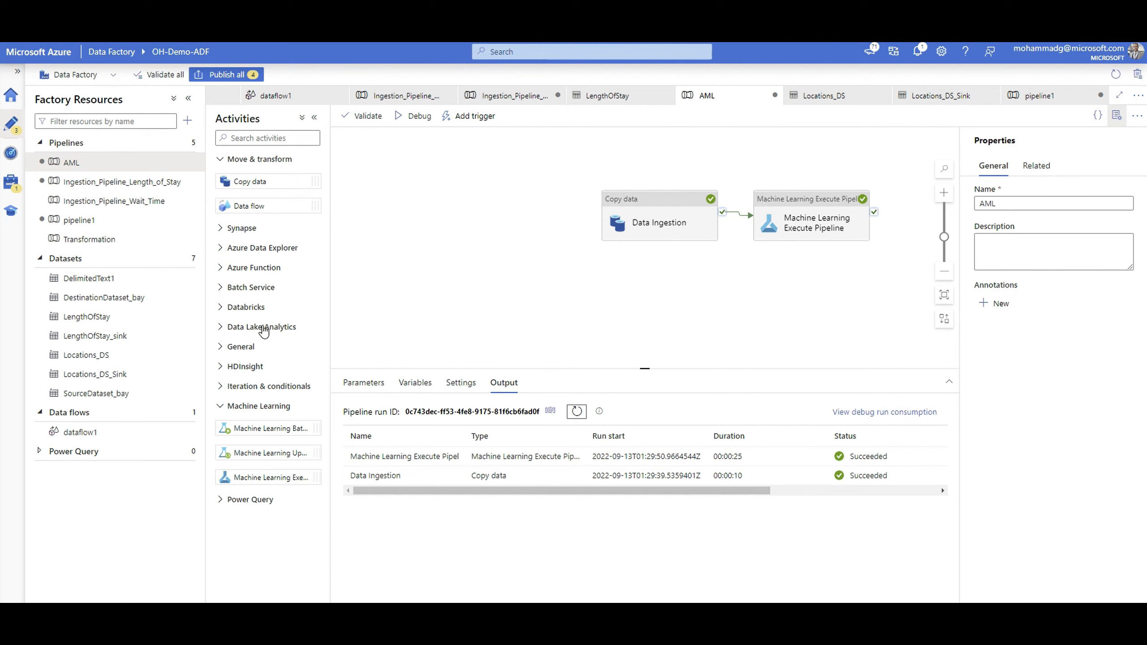
Switch to Data Factory, view the Databricks activity types available to the AML pipeline, and bring up the data workflow diagram.
click(253, 308)
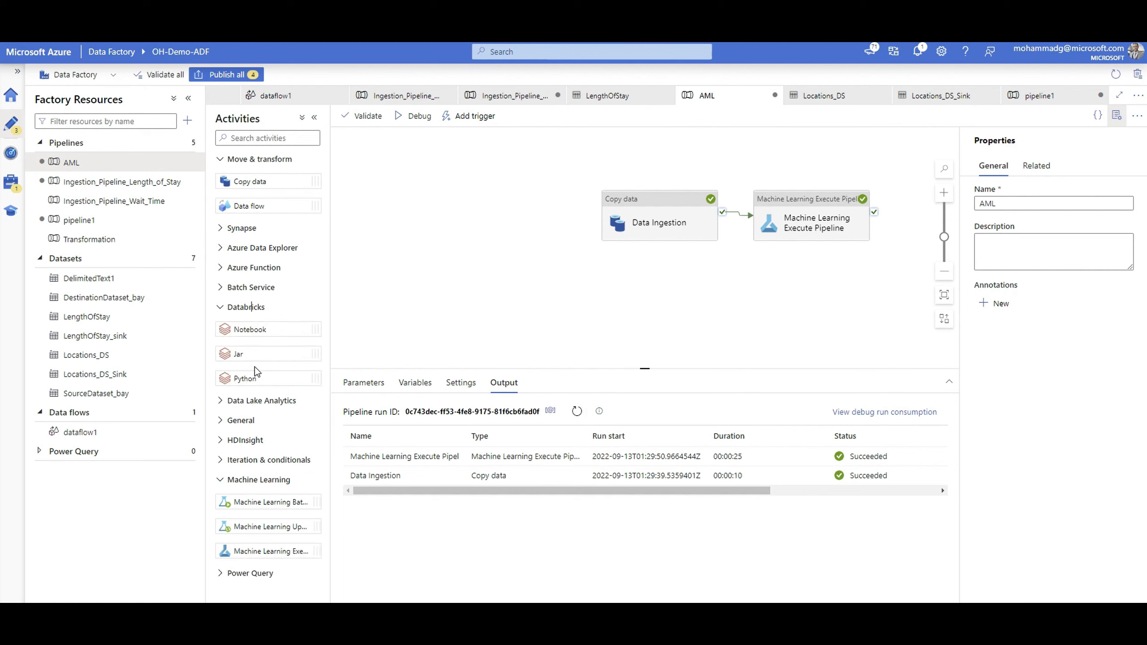
click(221, 308)
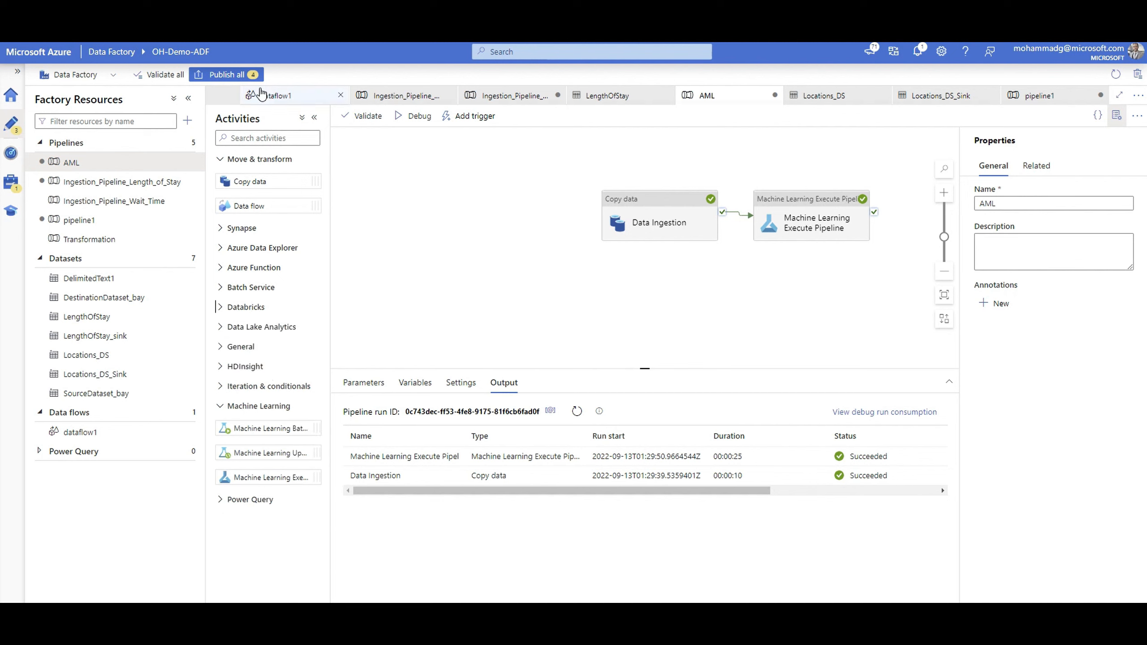
drag(263, 122, 208, 120)
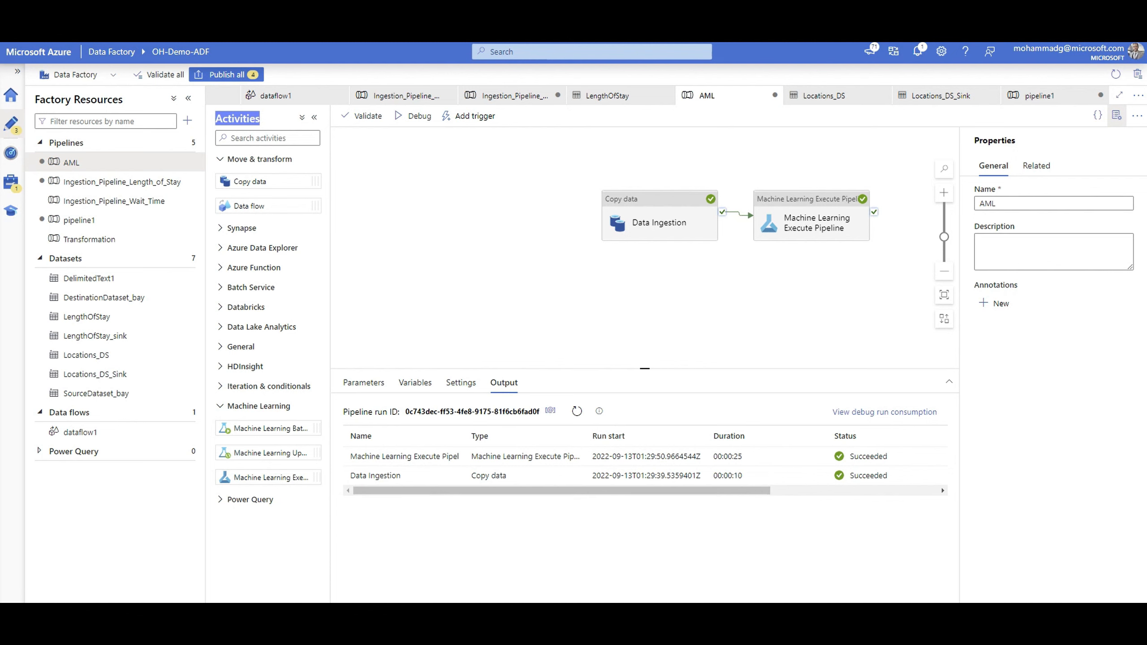
click(757, 613)
click(826, 572)
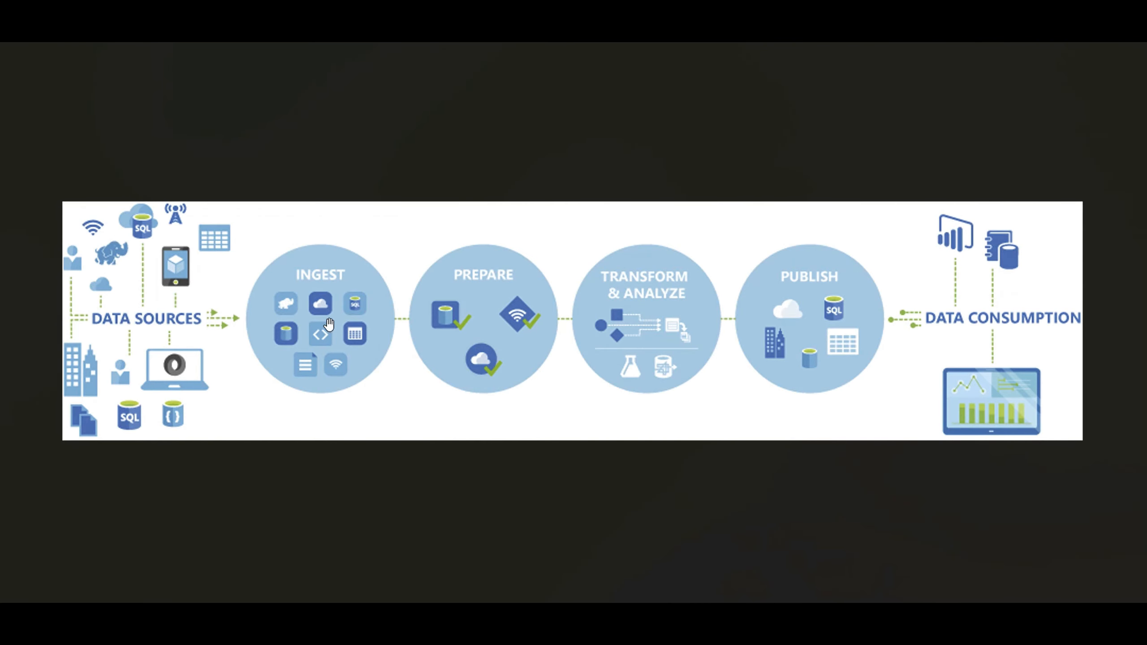